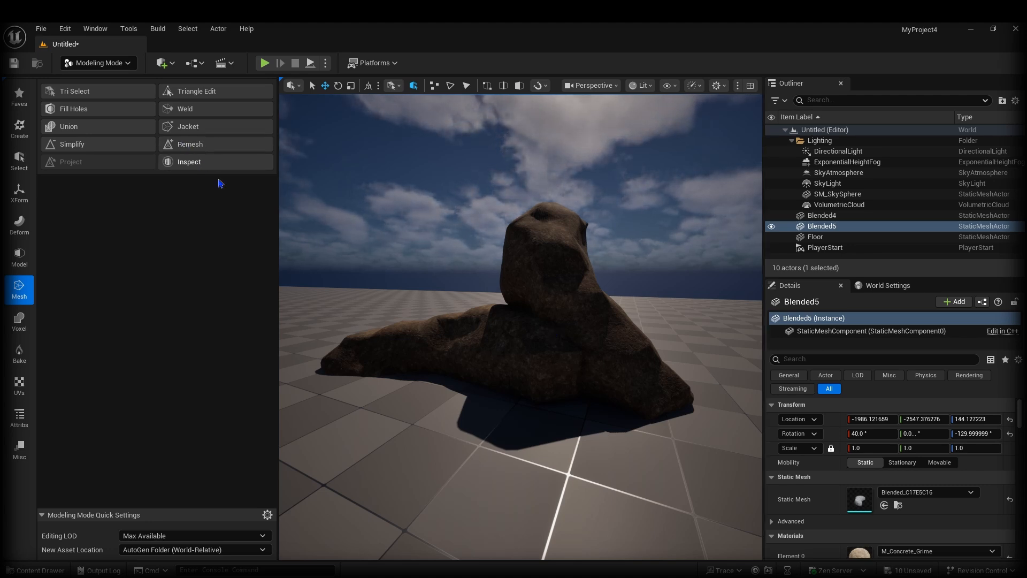
# Narrow the modeling tool area, switch to Selection mode and return to Modeling mode.
pyautogui.moveTo(277, 212); pyautogui.dragTo(156, 214)
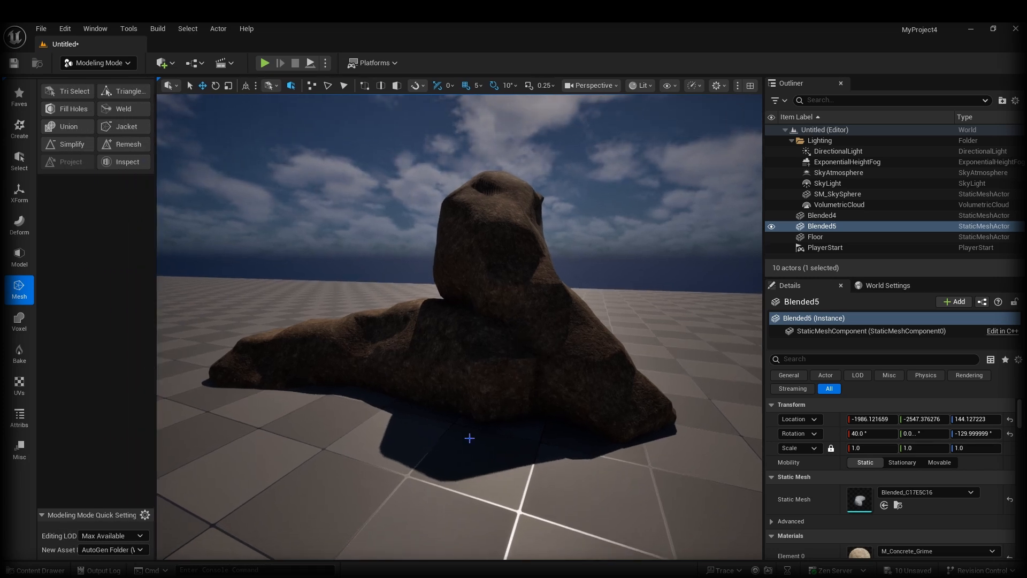
pyautogui.press('a')
pyautogui.moveTo(469, 438); pyautogui.dragTo(549, 412, button='right')
pyautogui.press('d')
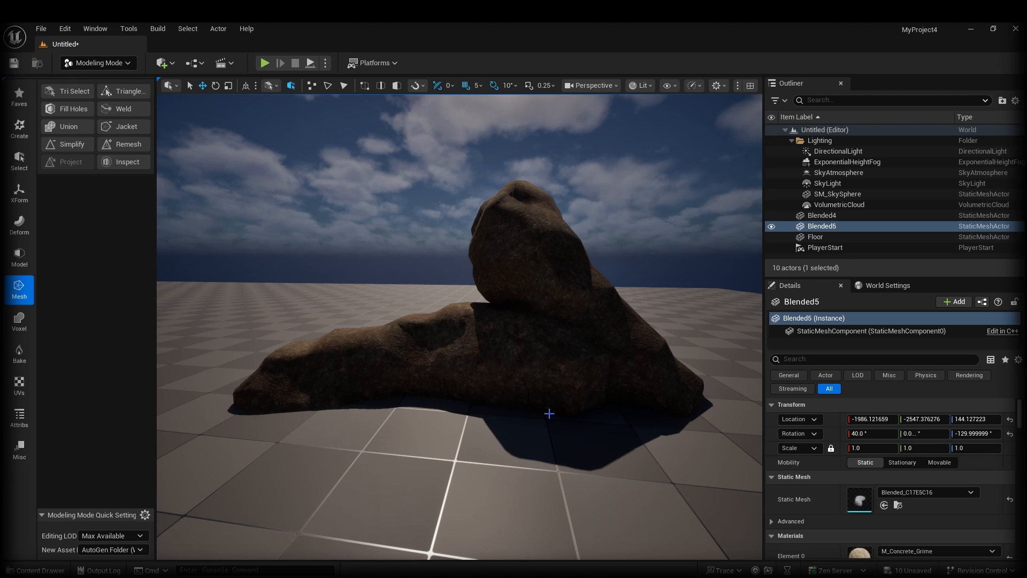
pyautogui.click(91, 62)
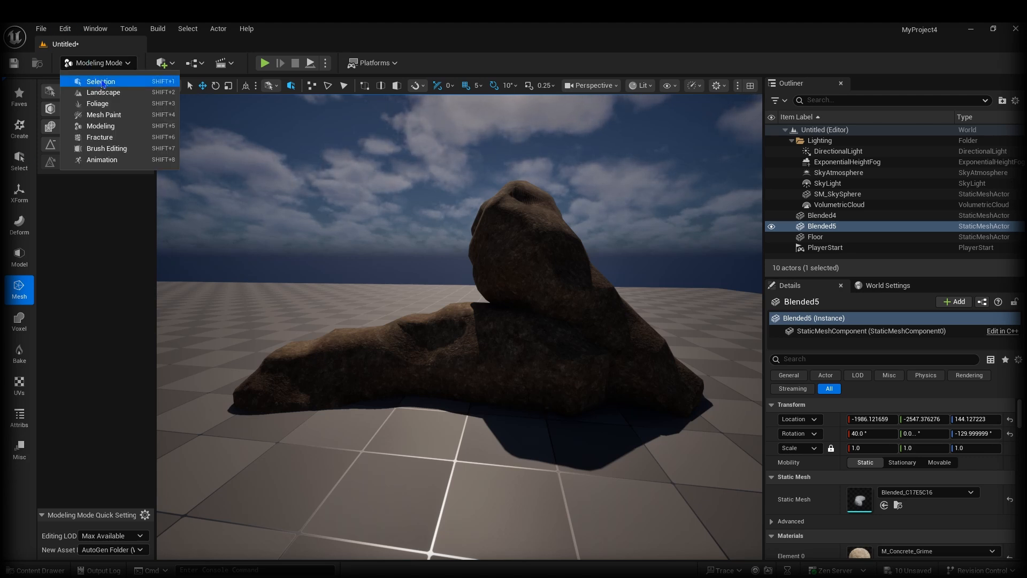
pyautogui.click(80, 78)
pyautogui.click(77, 62)
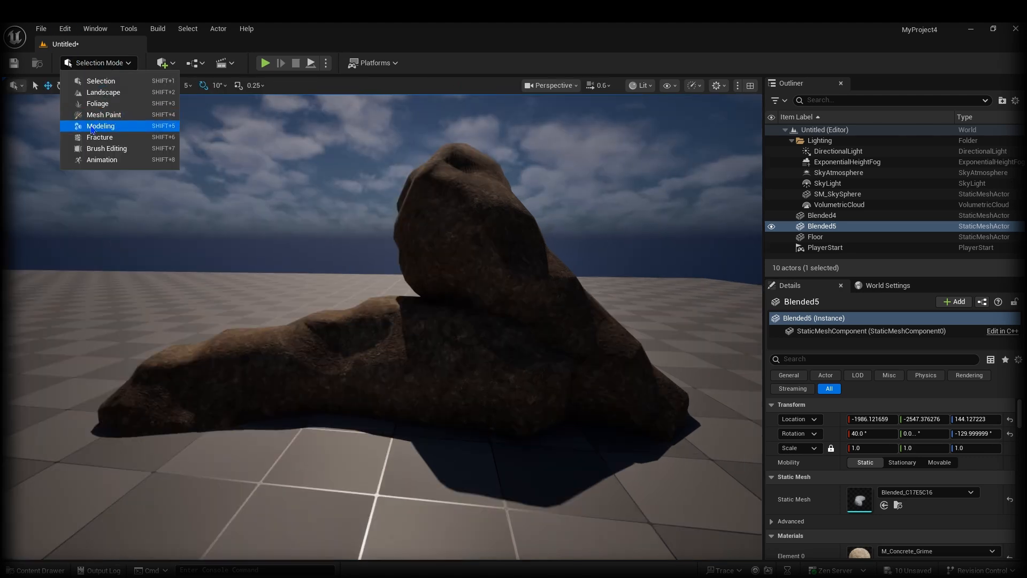
pyautogui.click(103, 130)
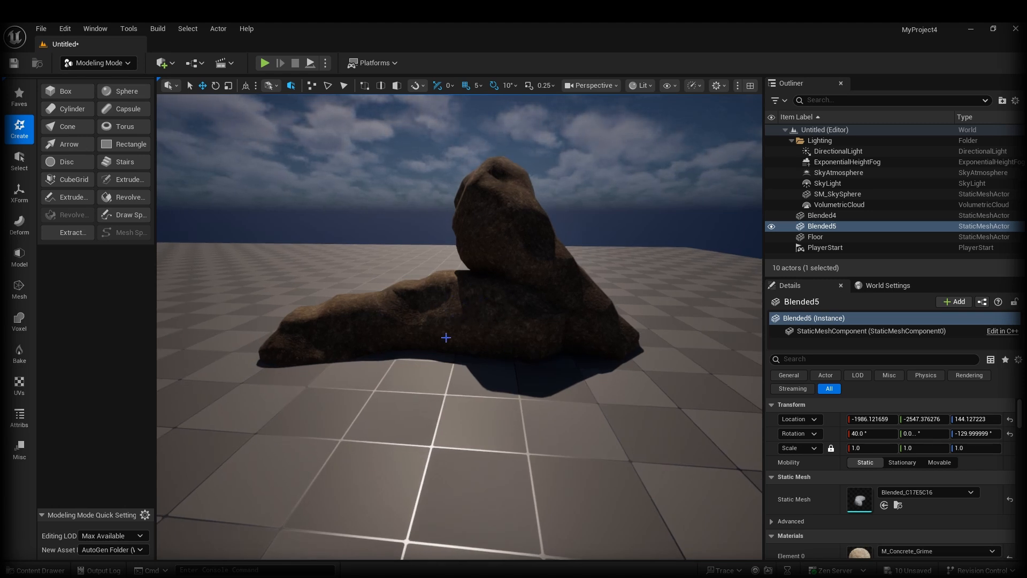
# Delete the two blended rock meshes, Blended4 and Blended5, from the scene.
pyautogui.moveTo(445, 337); pyautogui.dragTo(446, 344, button='right')
pyautogui.press('s')
pyautogui.click(479, 304)
pyautogui.keyDown('shift'); pyautogui.click(520, 271); pyautogui.keyUp('shift')
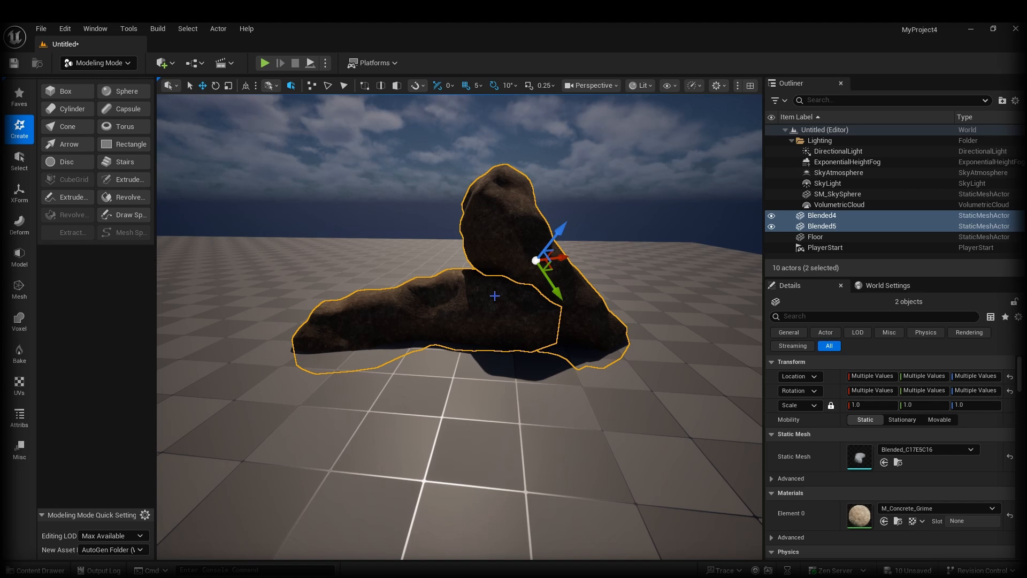
pyautogui.press('Delete')
pyautogui.moveTo(274, 225)
pyautogui.mouseDown(button='right')
pyautogui.moveTo(273, 238)
pyautogui.moveTo(273, 225)
pyautogui.mouseUp(button='right')
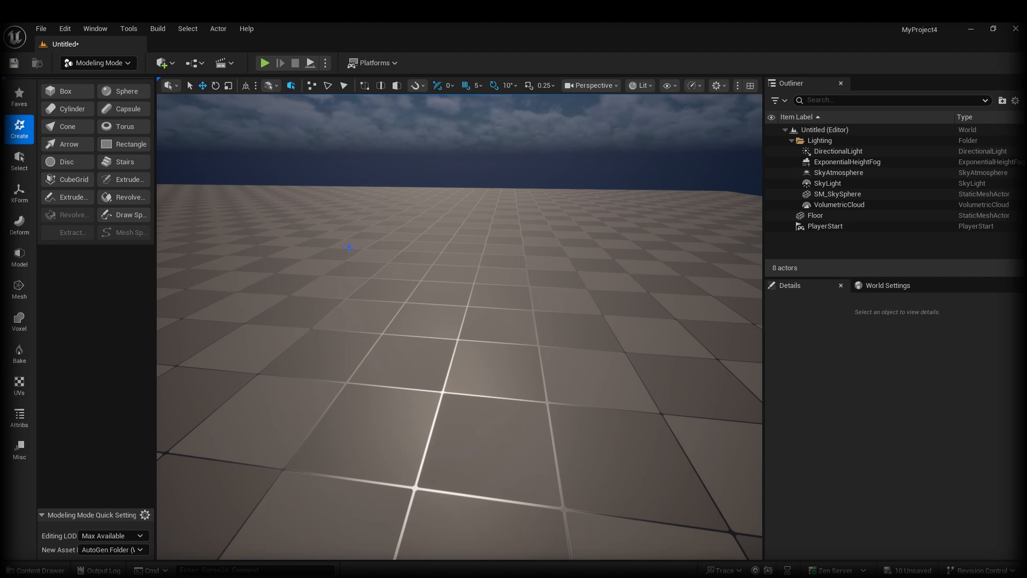
# Create a 100 × 100 × 100 static mesh box with 40 subdivisions per axis on the floor, at about X -1650, Y -2350.
pyautogui.click(72, 95)
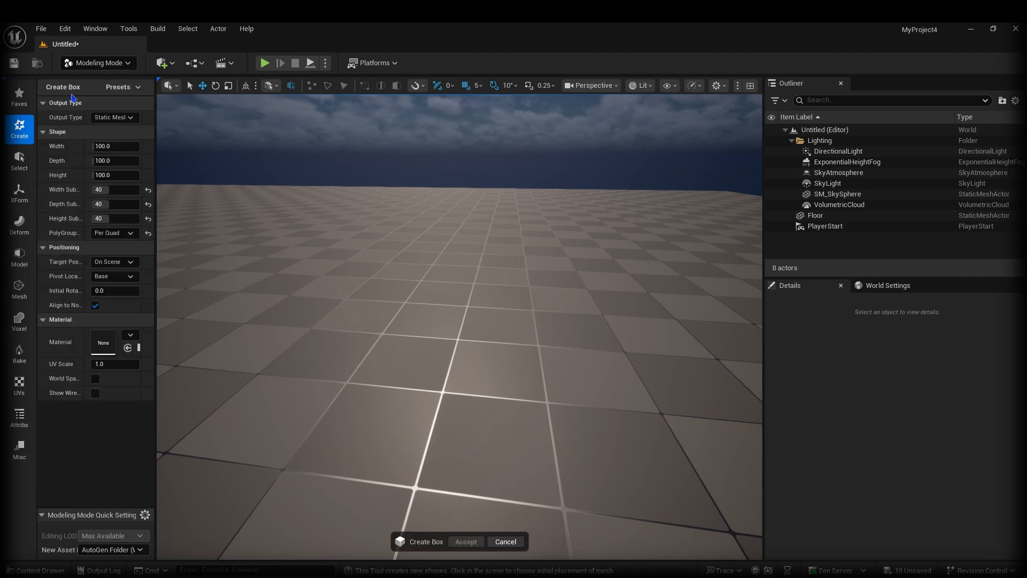
pyautogui.click(97, 63)
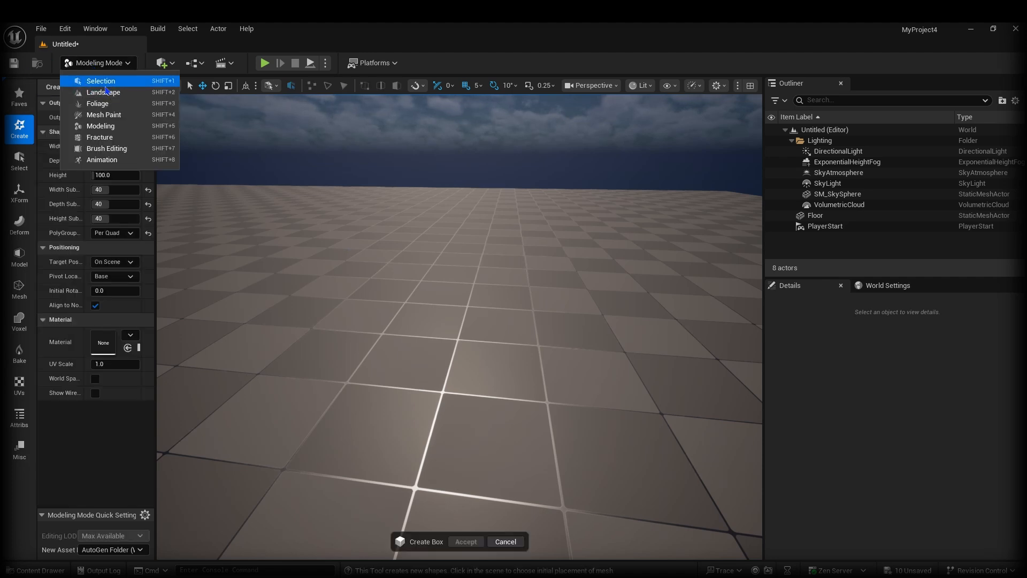
pyautogui.click(110, 131)
pyautogui.click(19, 131)
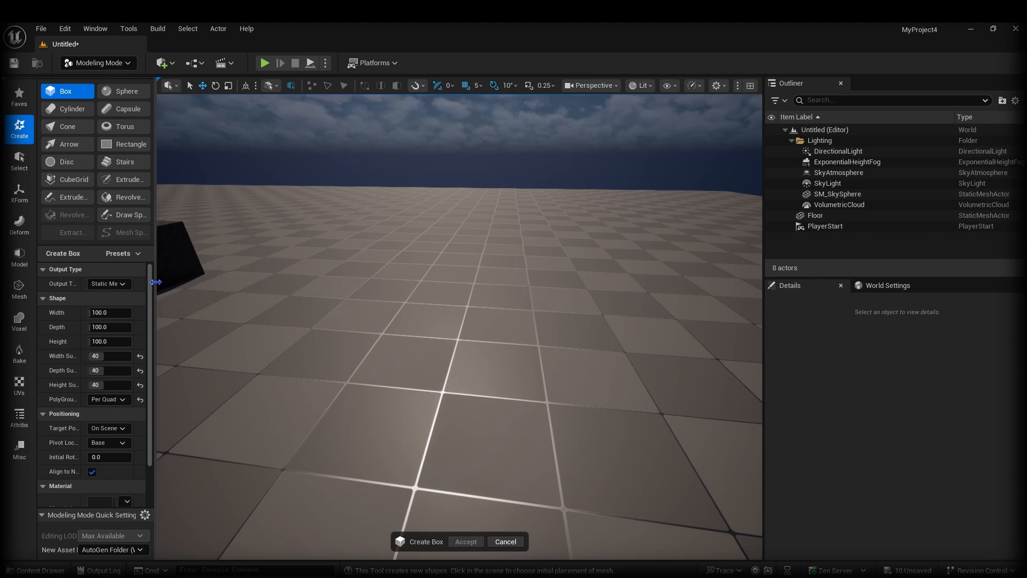
pyautogui.moveTo(153, 284); pyautogui.dragTo(233, 284)
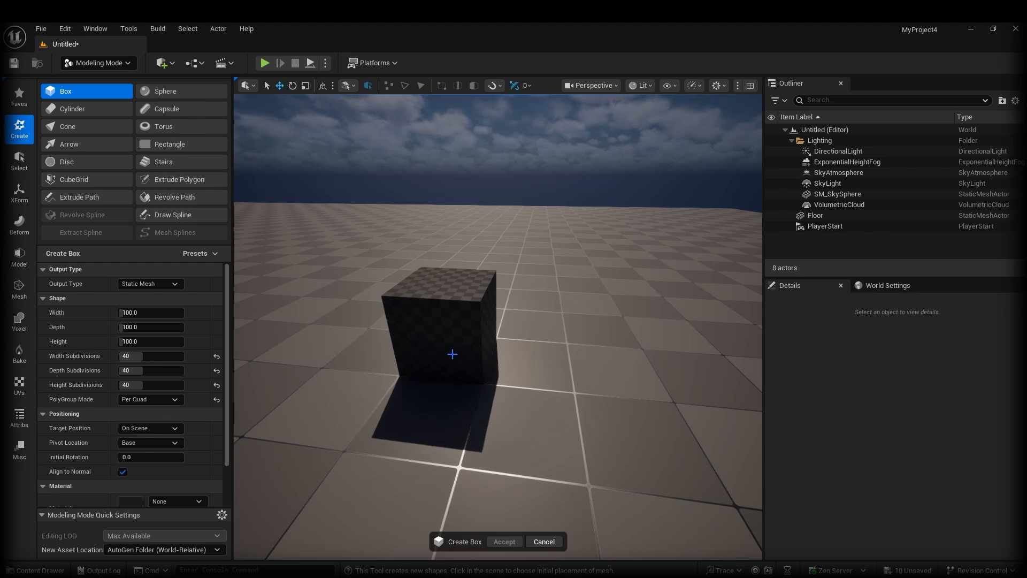
pyautogui.click(452, 354)
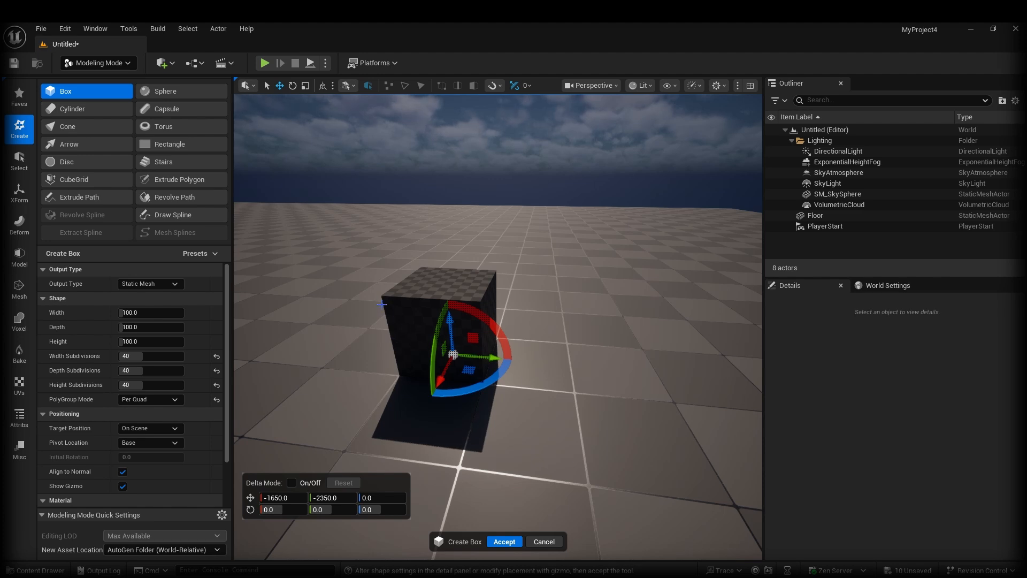
pyautogui.moveTo(479, 367); pyautogui.dragTo(485, 341, button='right')
pyautogui.click(504, 540)
# Duplicate the box twice along the Y axis to form a row, with copies at Y -2235 and Y -2130.
pyautogui.keyDown('alt'); pyautogui.moveTo(485, 341); pyautogui.dragTo(401, 331); pyautogui.keyUp('alt')
pyautogui.moveTo(441, 336); pyautogui.dragTo(425, 337, button='right')
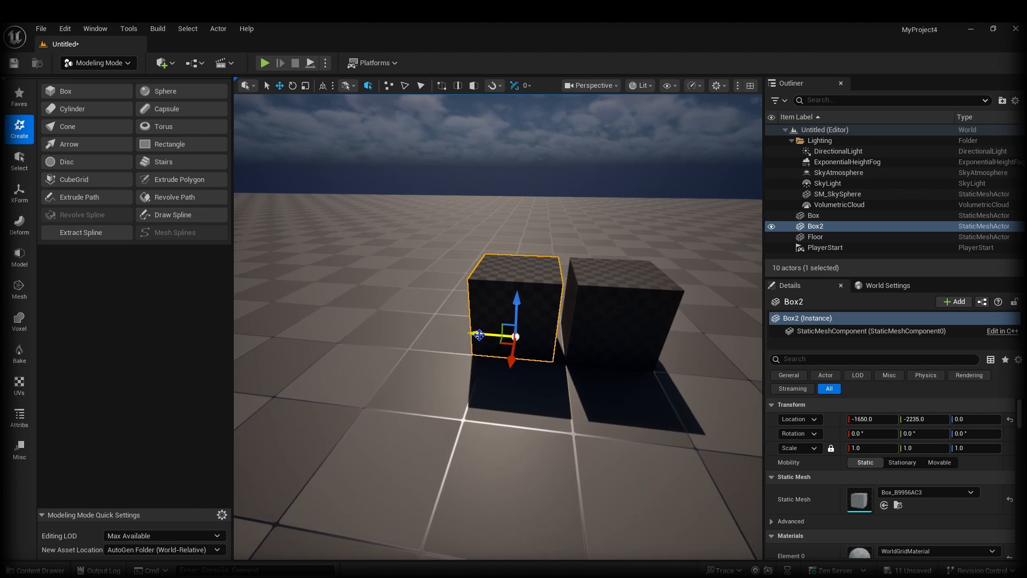
pyautogui.keyDown('alt'); pyautogui.moveTo(482, 334); pyautogui.dragTo(411, 322); pyautogui.keyUp('alt')
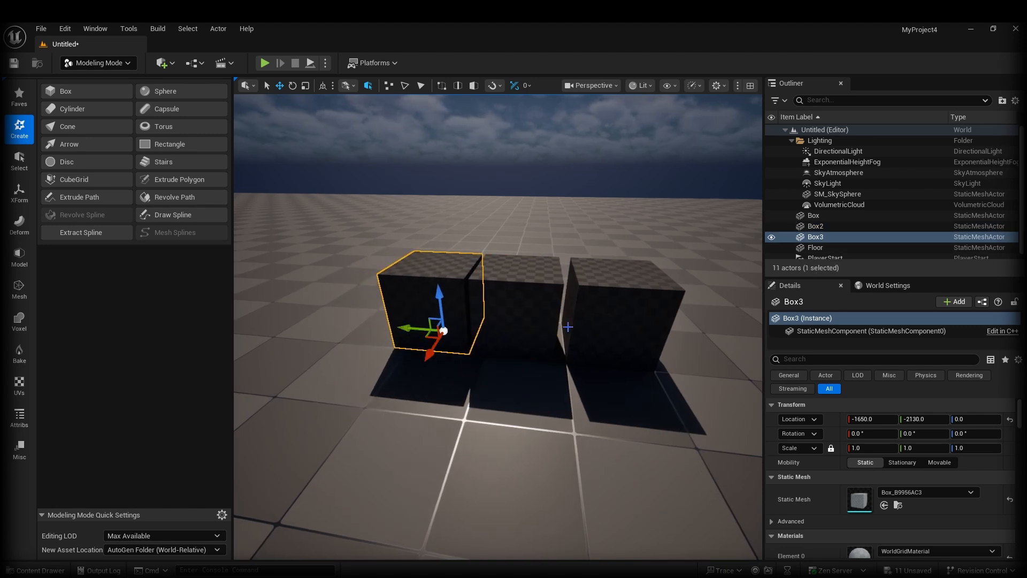
# Move the original box along Y to -2340, closer to the middle box of the row.
pyautogui.click(587, 333)
pyautogui.moveTo(567, 339); pyautogui.dragTo(557, 338)
pyautogui.moveTo(480, 395); pyautogui.dragTo(336, 351, button='right')
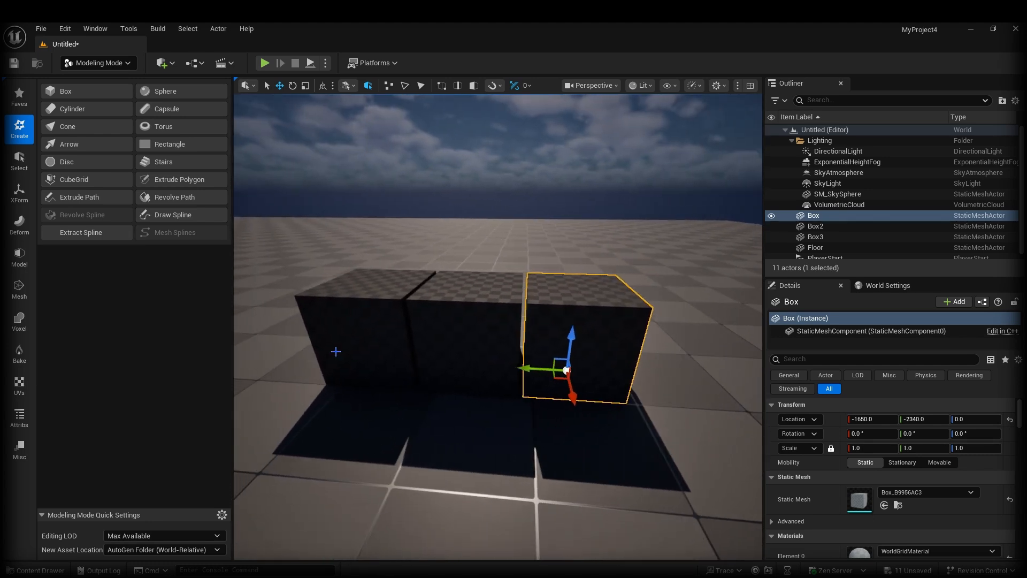
pyautogui.moveTo(499, 337); pyautogui.dragTo(520, 250, button='right')
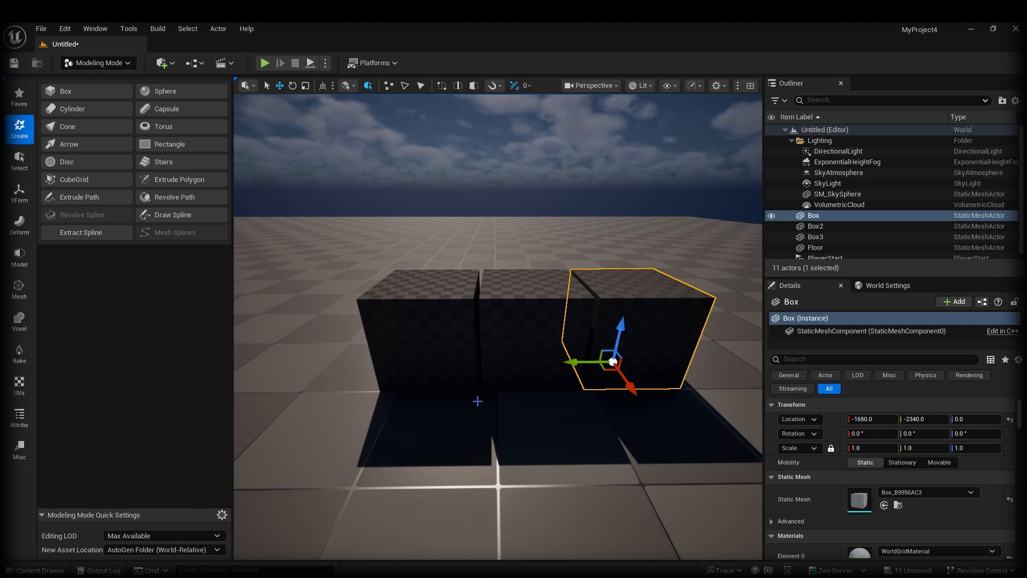
pyautogui.moveTo(477, 401); pyautogui.dragTo(428, 400, button='right')
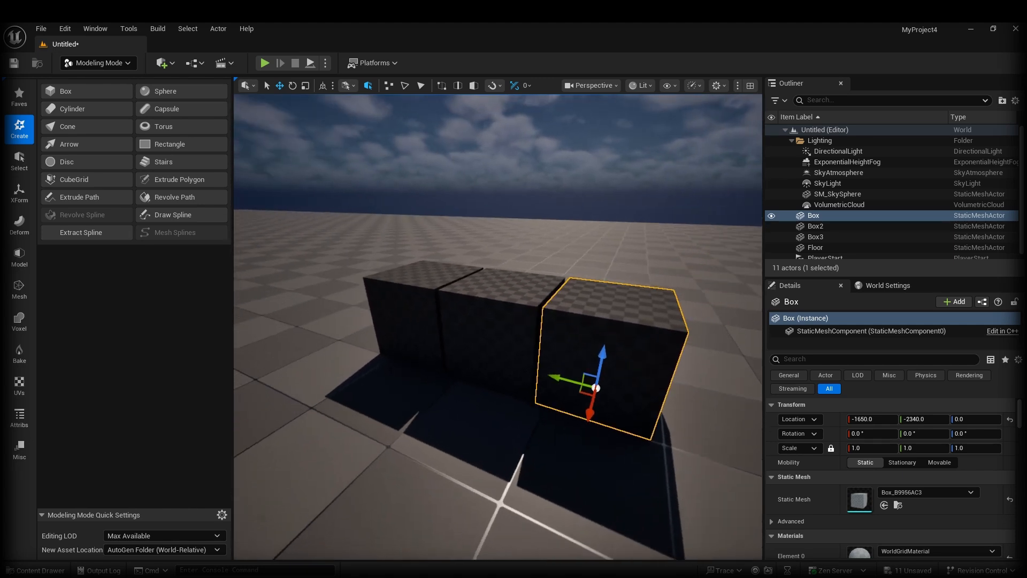
# Duplicate the middle box upward to Z 50, scale the copy to about 0.77 and shift it along Y to -2285.
pyautogui.moveTo(449, 342)
pyautogui.mouseDown(button='right')
pyautogui.moveTo(426, 340)
pyautogui.moveTo(455, 342)
pyautogui.mouseUp(button='right')
pyautogui.click(426, 339)
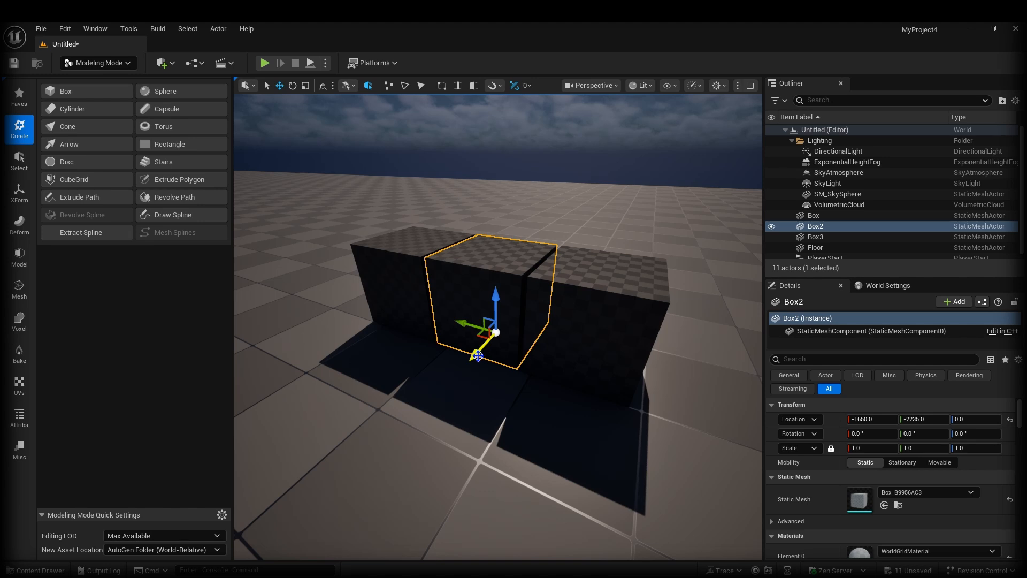
pyautogui.keyDown('alt'); pyautogui.moveTo(495, 328); pyautogui.dragTo(489, 307); pyautogui.keyUp('alt')
pyautogui.press('r')
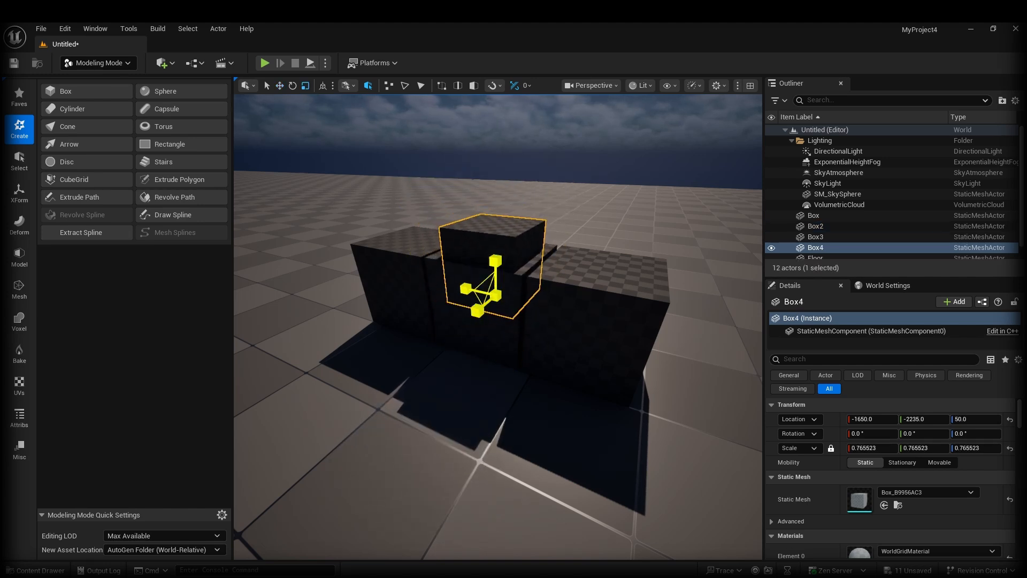
pyautogui.press('w')
pyautogui.moveTo(490, 307); pyautogui.dragTo(407, 331, button='right')
pyautogui.moveTo(390, 332); pyautogui.dragTo(505, 344)
pyautogui.click(498, 372)
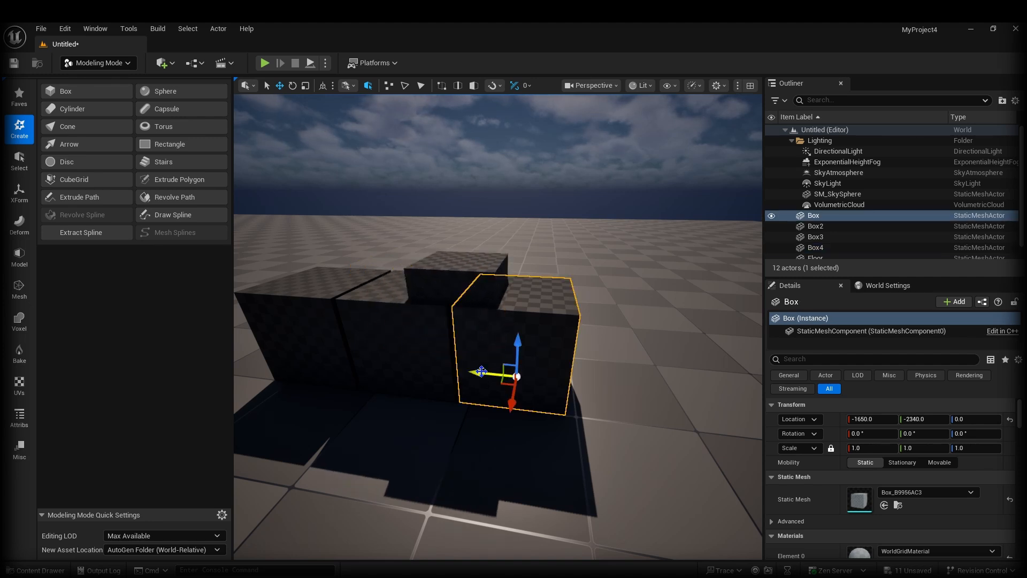
pyautogui.keyDown('ctrl'); pyautogui.click(438, 288); pyautogui.keyUp('ctrl')
pyautogui.moveTo(437, 289); pyautogui.dragTo(530, 327, button='right')
pyautogui.keyDown('alt'); pyautogui.moveTo(530, 326); pyautogui.dragTo(436, 330); pyautogui.keyUp('alt')
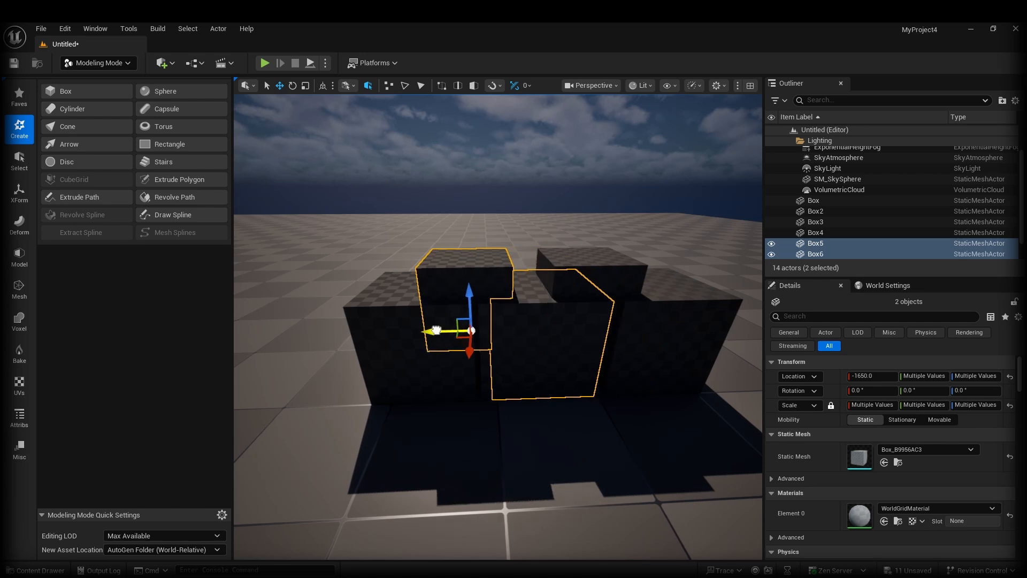
pyautogui.hotkey('ctrl', 'z')
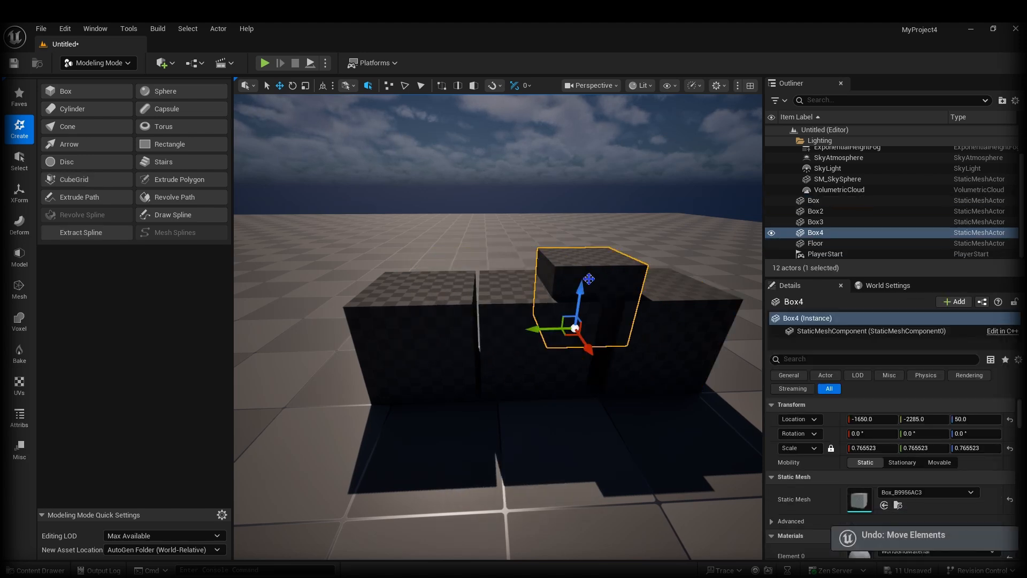
# Duplicate the smaller raised box along the Y axis, placing the copy at Y -2185.
pyautogui.keyDown('alt'); pyautogui.moveTo(539, 337); pyautogui.dragTo(439, 330); pyautogui.keyUp('alt')
pyautogui.moveTo(554, 388); pyautogui.dragTo(535, 356, button='right')
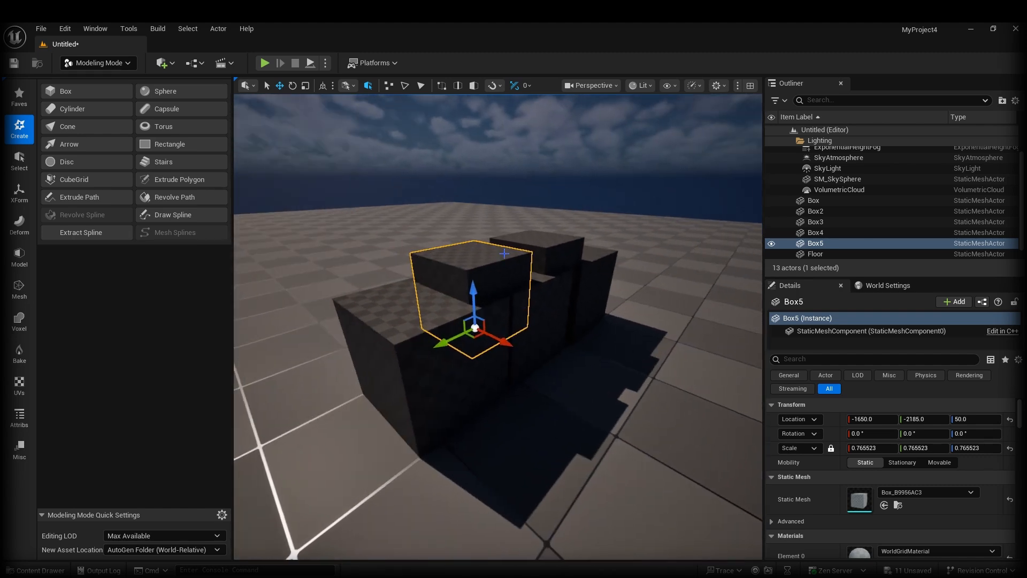
# Duplicate the three large boxes forward as a front row at X -1590, scale the copies to about 0.63 and shift them along Y.
pyautogui.click(497, 378)
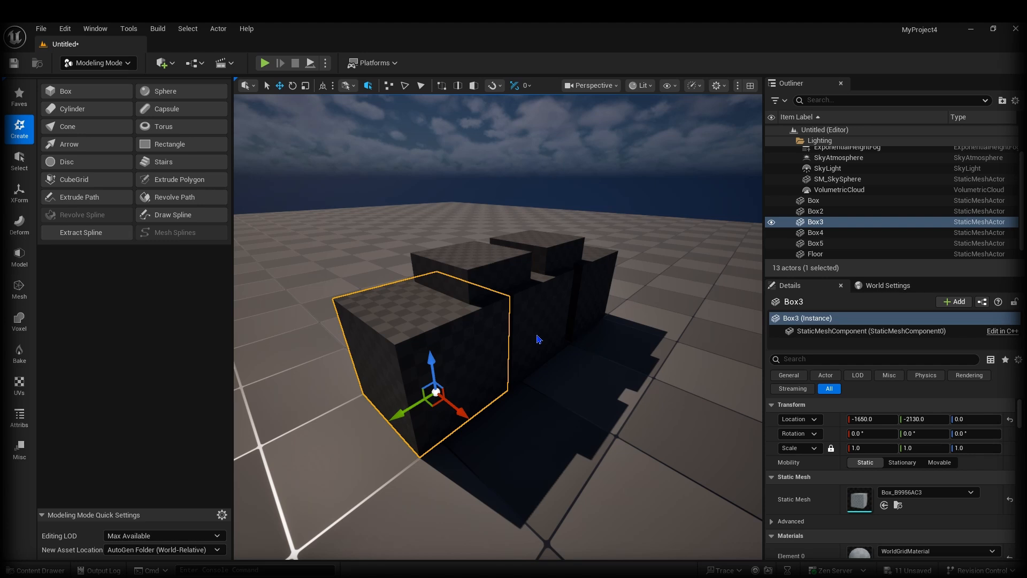
pyautogui.keyDown('ctrl'); pyautogui.click(538, 339); pyautogui.keyUp('ctrl')
pyautogui.keyDown('ctrl'); pyautogui.click(588, 304); pyautogui.keyUp('ctrl')
pyautogui.keyDown('alt'); pyautogui.moveTo(588, 329); pyautogui.dragTo(586, 350); pyautogui.keyUp('alt')
pyautogui.press('r')
pyautogui.press('w')
pyautogui.moveTo(586, 350); pyautogui.dragTo(500, 350, button='right')
pyautogui.moveTo(499, 368); pyautogui.dragTo(515, 368)
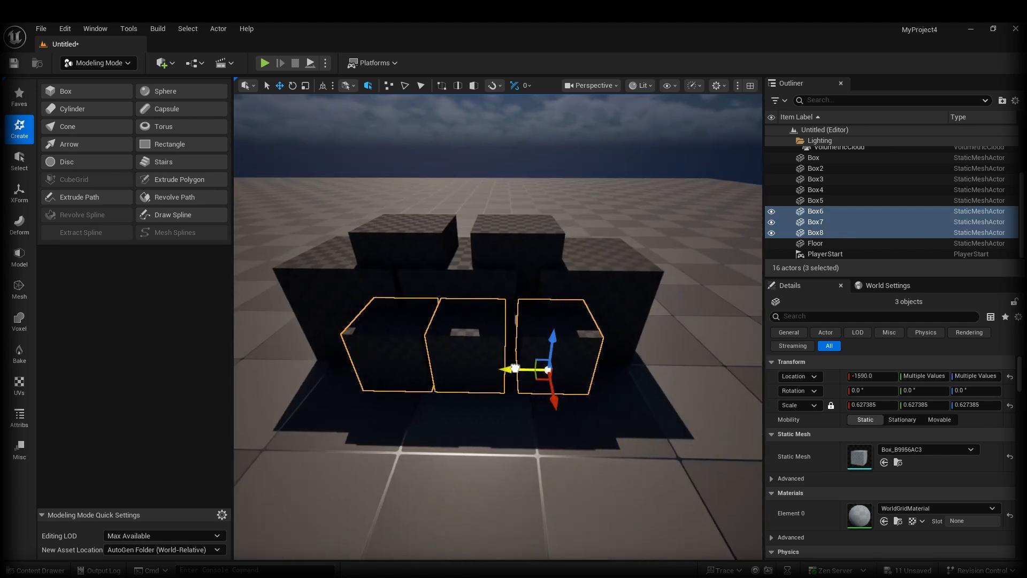
# Spread the two large end boxes outward along Y, placing the original box, Box, at Y -2375.
pyautogui.click(545, 337)
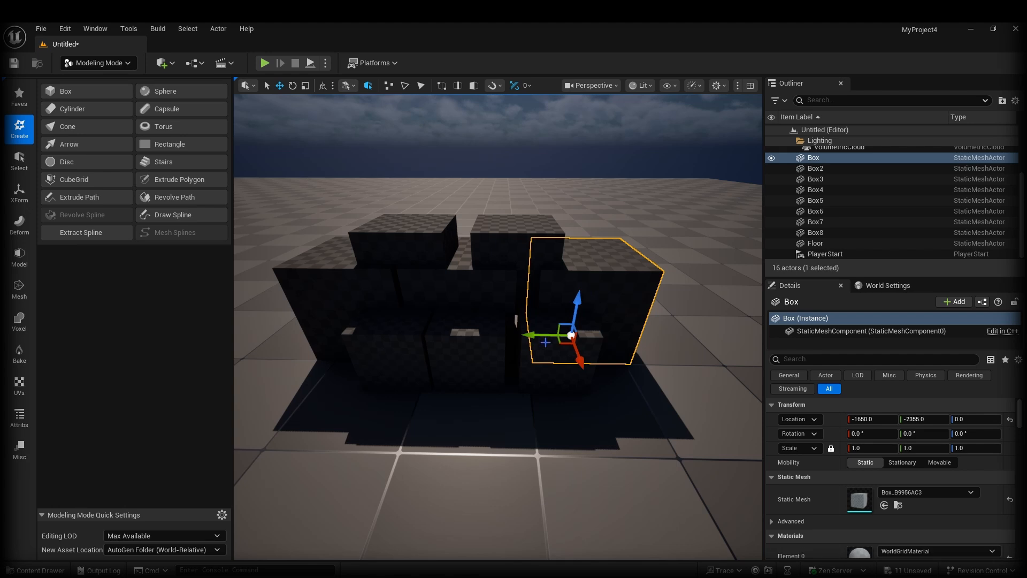
pyautogui.moveTo(546, 335); pyautogui.dragTo(536, 335)
pyautogui.click(410, 297)
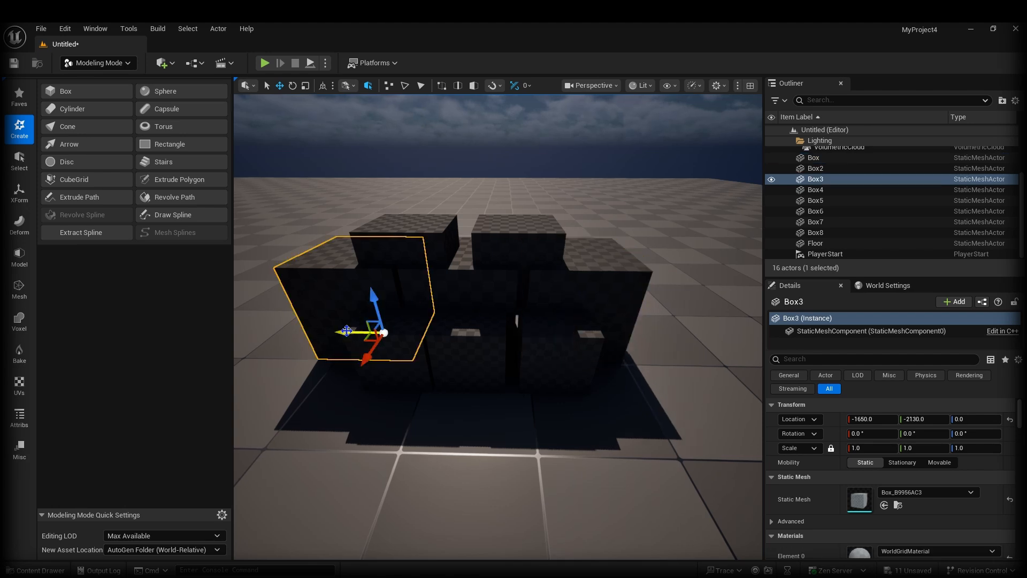
pyautogui.moveTo(348, 328); pyautogui.dragTo(330, 328)
pyautogui.click(551, 334)
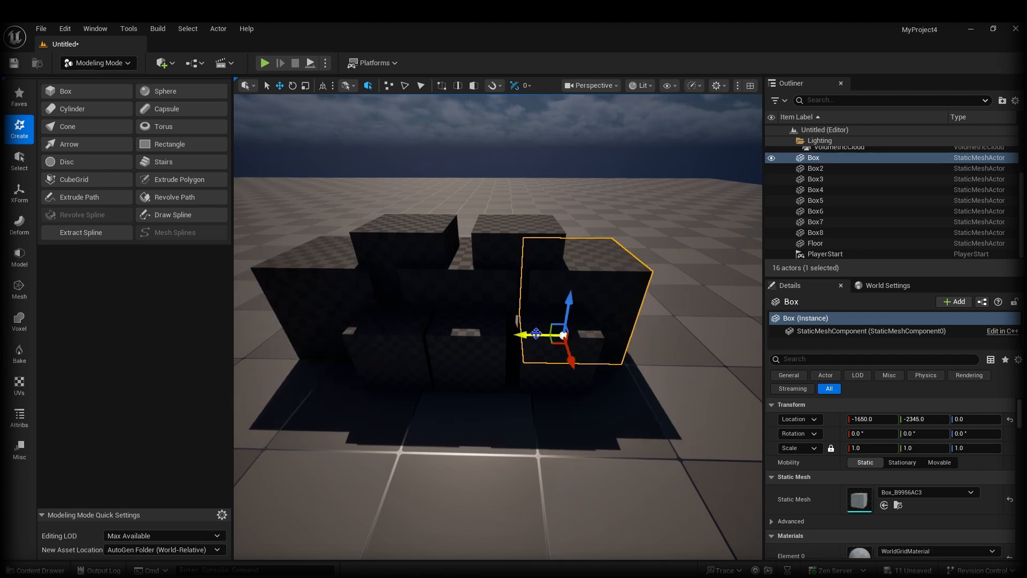
pyautogui.press('f')
pyautogui.moveTo(482, 329); pyautogui.dragTo(505, 328)
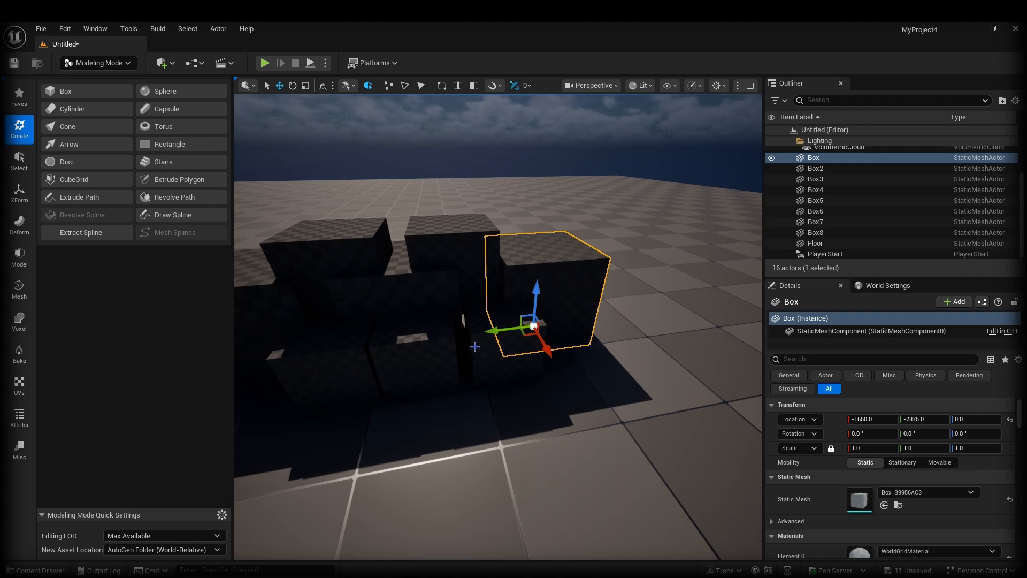
# Select the three small front-row boxes and move them back toward the large row, to X -1605.
pyautogui.moveTo(475, 348); pyautogui.dragTo(467, 347, button='right')
pyautogui.click(475, 347)
pyautogui.keyDown('shift'); pyautogui.click(428, 358); pyautogui.keyUp('shift')
pyautogui.keyDown('shift'); pyautogui.click(336, 354); pyautogui.keyUp('shift')
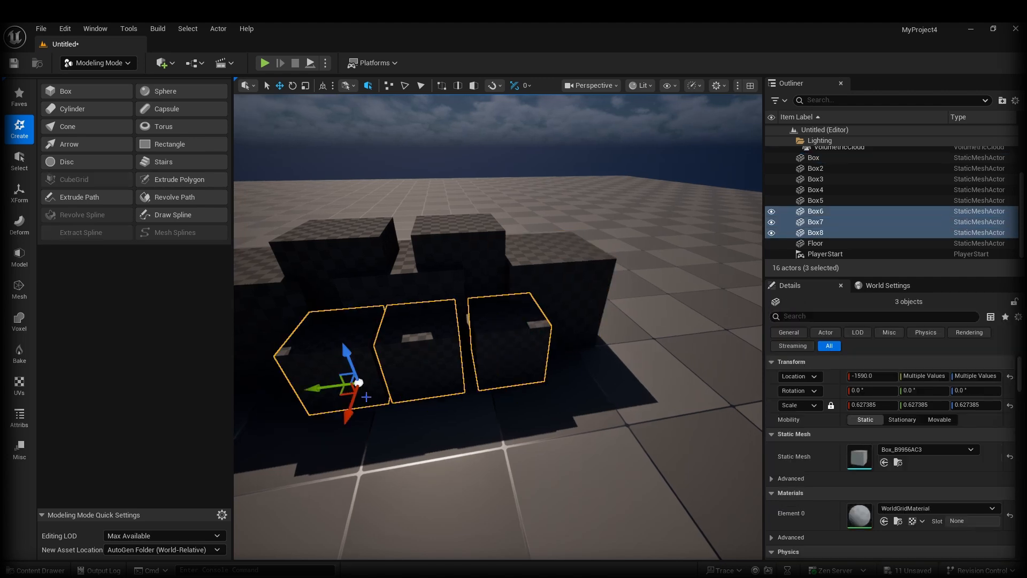
pyautogui.moveTo(350, 401); pyautogui.dragTo(353, 391)
pyautogui.moveTo(518, 379); pyautogui.dragTo(428, 379, button='right')
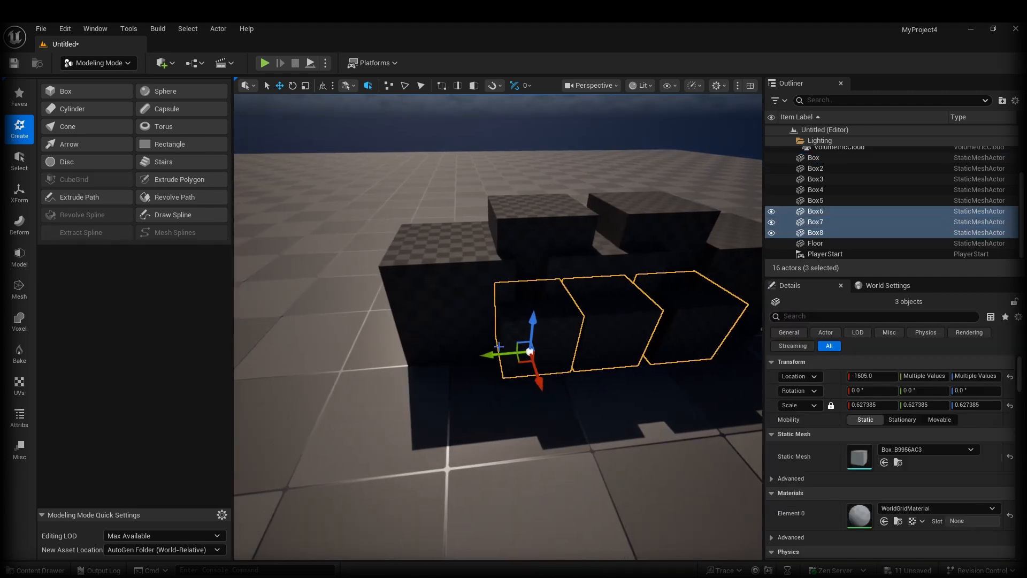
# Reposition the front-row end box, Box6, to X -1595 and about Y -2159.
pyautogui.click(519, 374)
pyautogui.moveTo(519, 379)
pyautogui.mouseDown()
pyautogui.moveTo(475, 363)
pyautogui.moveTo(514, 391)
pyautogui.mouseUp()
pyautogui.press('d')
pyautogui.moveTo(527, 394); pyautogui.dragTo(487, 394, button='right')
pyautogui.moveTo(404, 361); pyautogui.dragTo(411, 362)
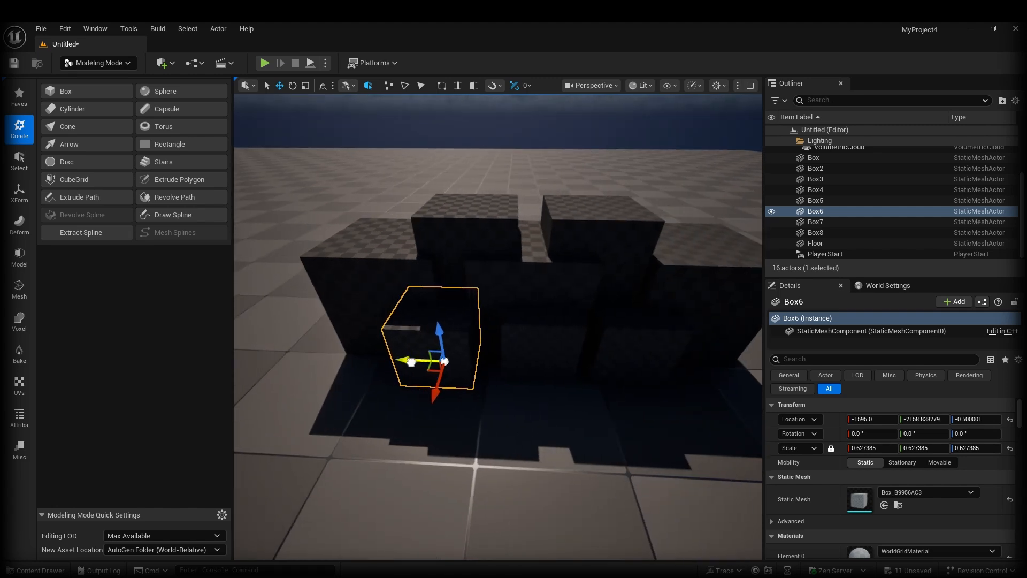
# Move the large end box, Box, inward along the Y axis to -2365.
pyautogui.press('d')
pyautogui.moveTo(467, 394); pyautogui.dragTo(562, 281, button='right')
pyautogui.press('a')
pyautogui.press('s')
pyautogui.press('w')
pyautogui.press('s')
pyautogui.click(558, 274)
pyautogui.press('w')
pyautogui.click(678, 327)
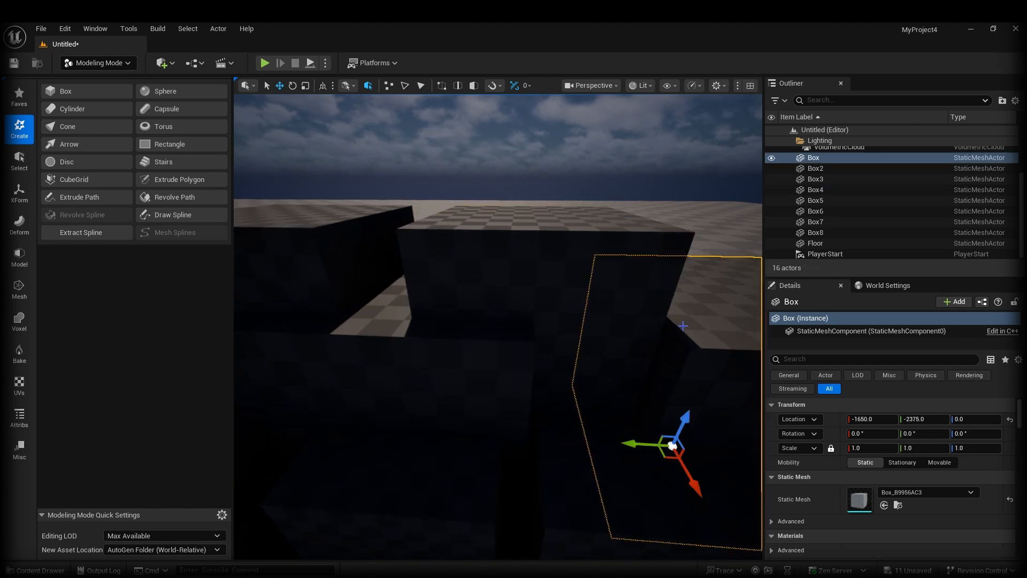
pyautogui.press('s')
pyautogui.moveTo(678, 327); pyautogui.dragTo(678, 327, button='right')
pyautogui.scroll(-2, 678, 327)
pyautogui.moveTo(513, 387); pyautogui.dragTo(503, 384)
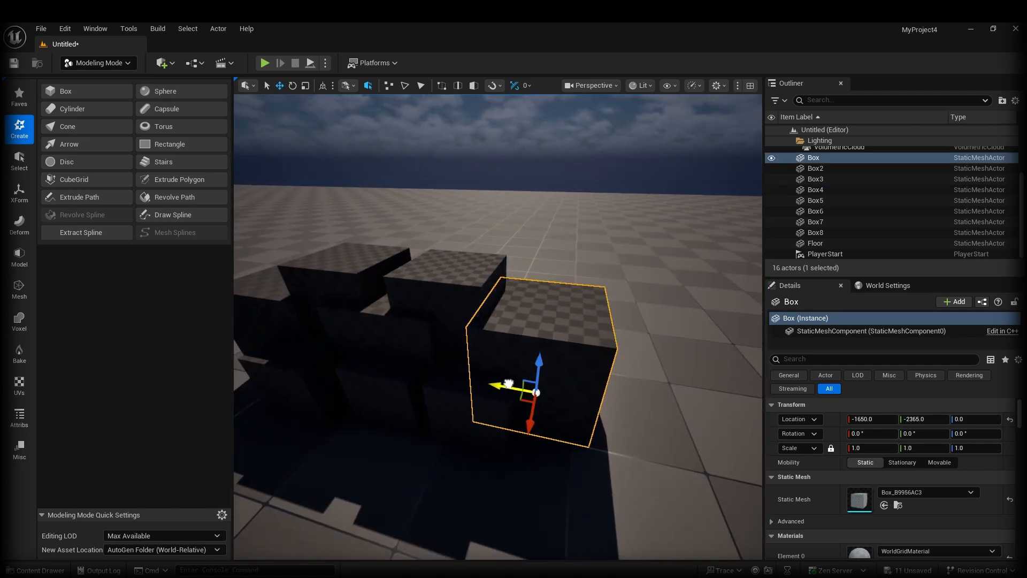
pyautogui.moveTo(384, 439)
pyautogui.mouseDown(button='right')
pyautogui.moveTo(407, 422)
pyautogui.moveTo(394, 435)
pyautogui.mouseUp(button='right')
pyautogui.click(493, 309)
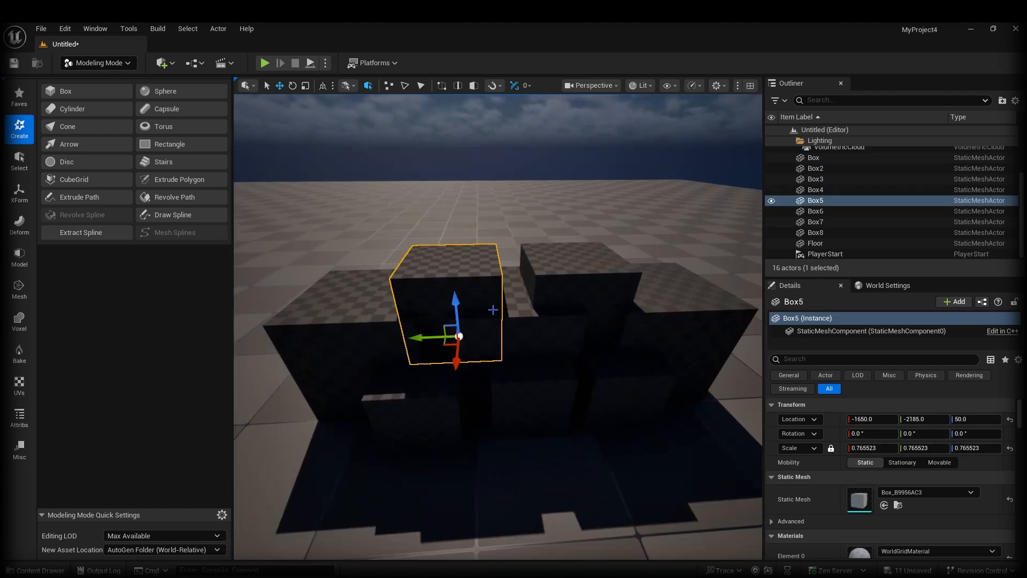
pyautogui.hotkey('shift', 'e')
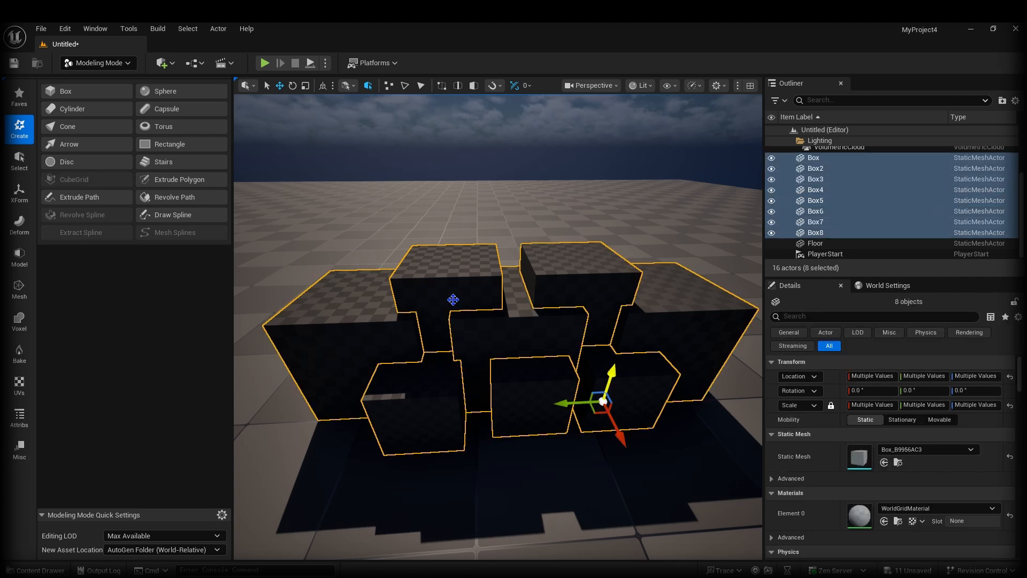
pyautogui.press('f')
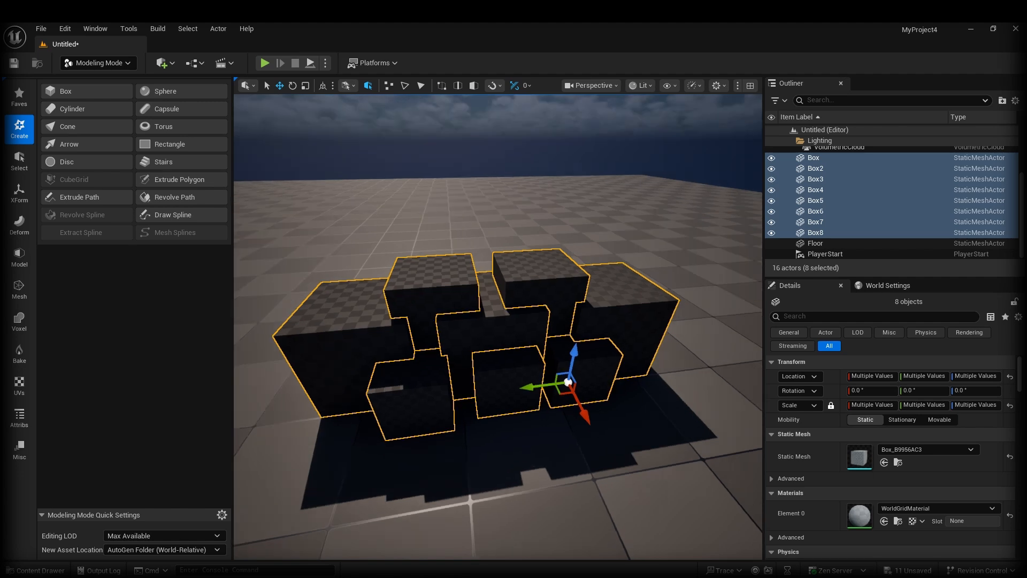
pyautogui.click(19, 322)
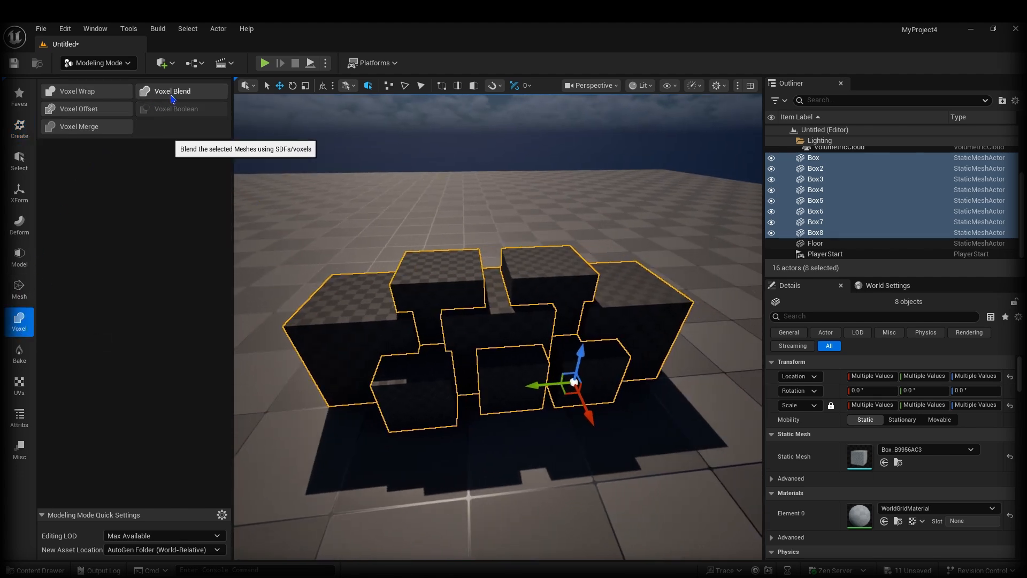
pyautogui.click(188, 92)
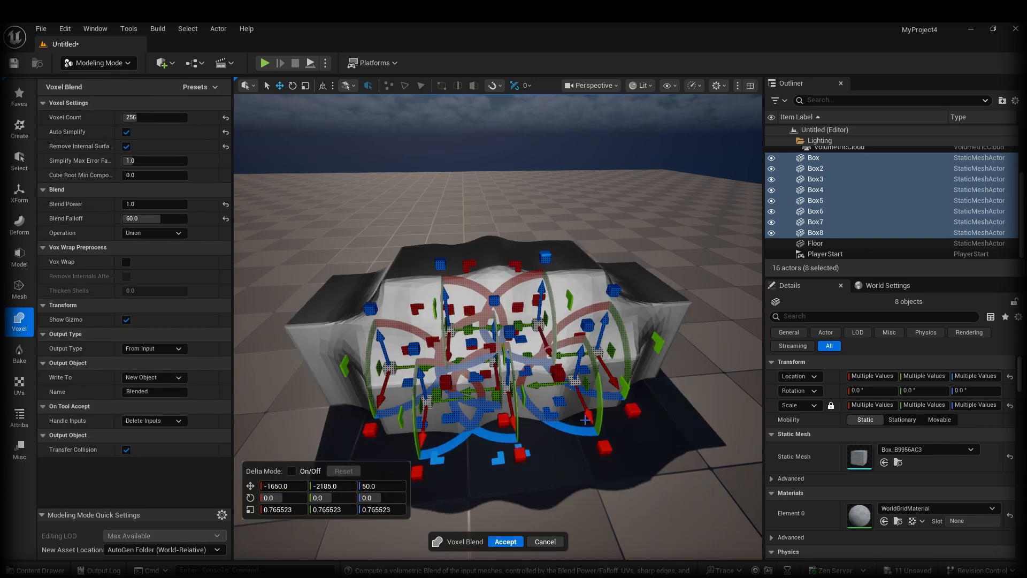
pyautogui.moveTo(584, 420); pyautogui.dragTo(599, 401, button='right')
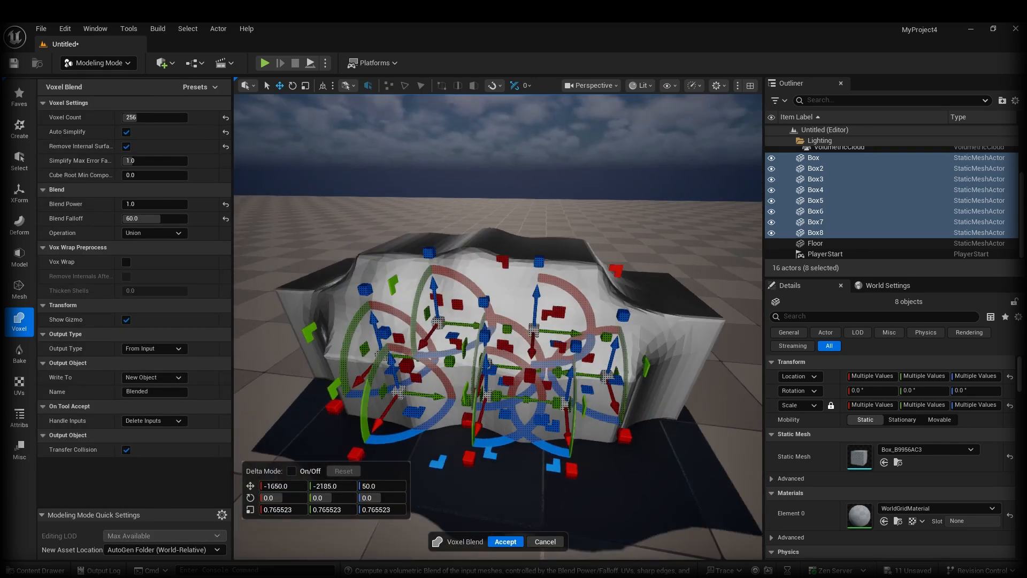
pyautogui.keyDown('alt'); pyautogui.moveTo(497, 401); pyautogui.dragTo(471, 438); pyautogui.keyUp('alt')
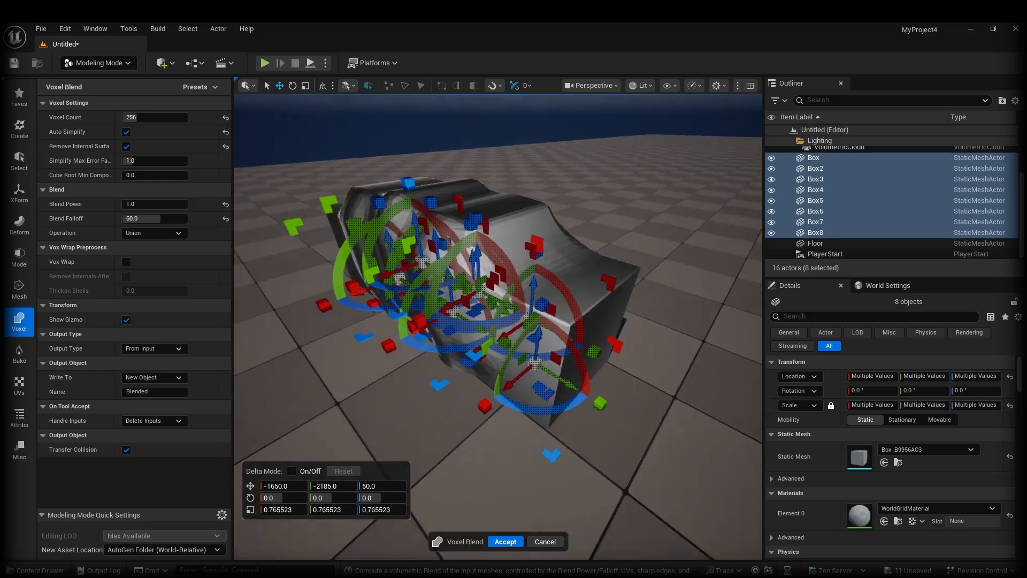
pyautogui.moveTo(497, 375); pyautogui.dragTo(465, 343, button='right')
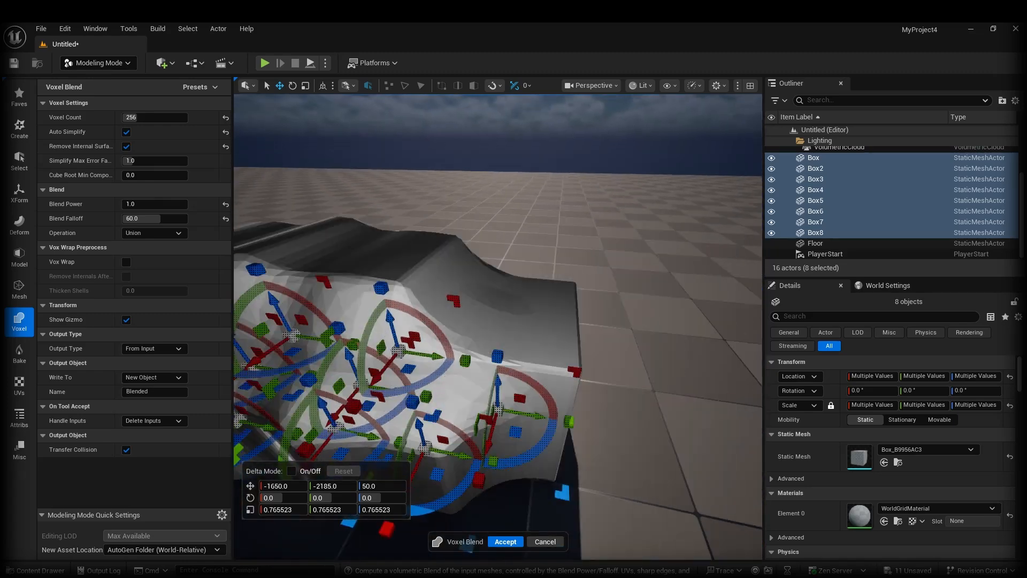
pyautogui.keyDown('alt'); pyautogui.moveTo(497, 375); pyautogui.dragTo(583, 289); pyautogui.keyUp('alt')
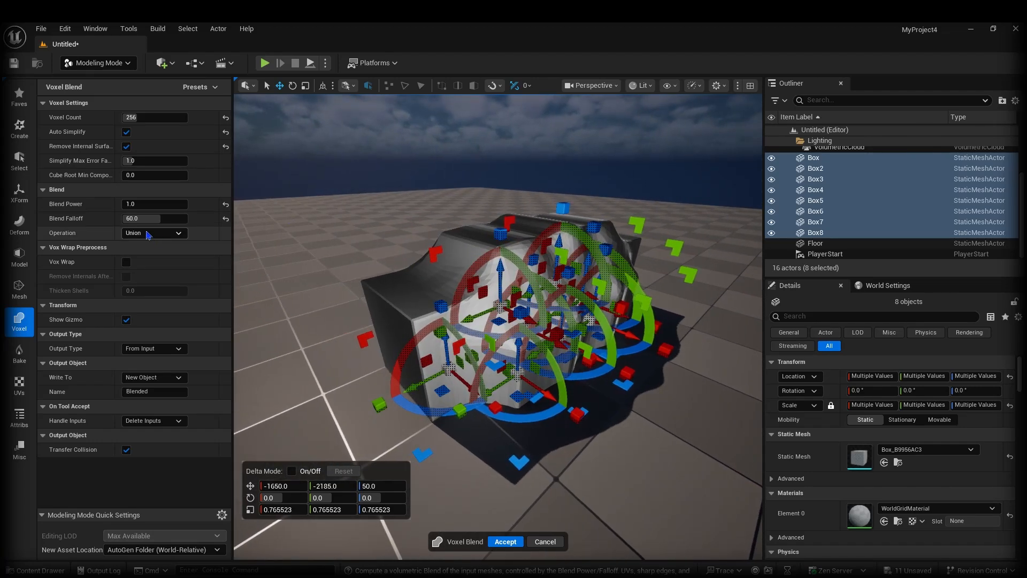
pyautogui.moveTo(497, 321)
pyautogui.mouseDown(button='right')
pyautogui.moveTo(487, 313)
pyautogui.moveTo(514, 321)
pyautogui.moveTo(492, 321)
pyautogui.mouseUp(button='right')
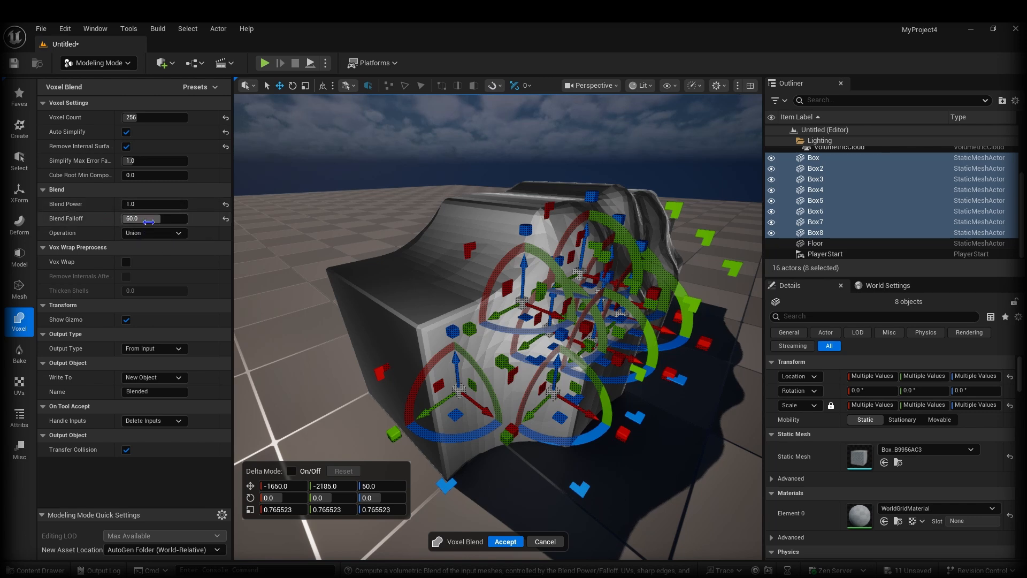
pyautogui.moveTo(526, 274); pyautogui.dragTo(535, 299, button='right')
pyautogui.click(545, 541)
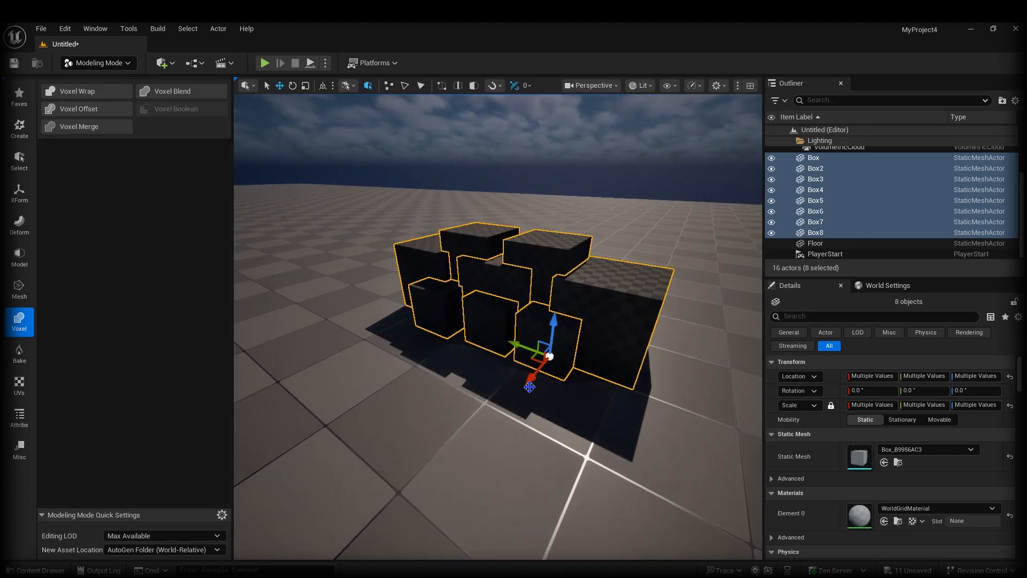
# Duplicate the large end box outward to Y -2425 and scale the copy to about 0.76.
pyautogui.click(506, 273)
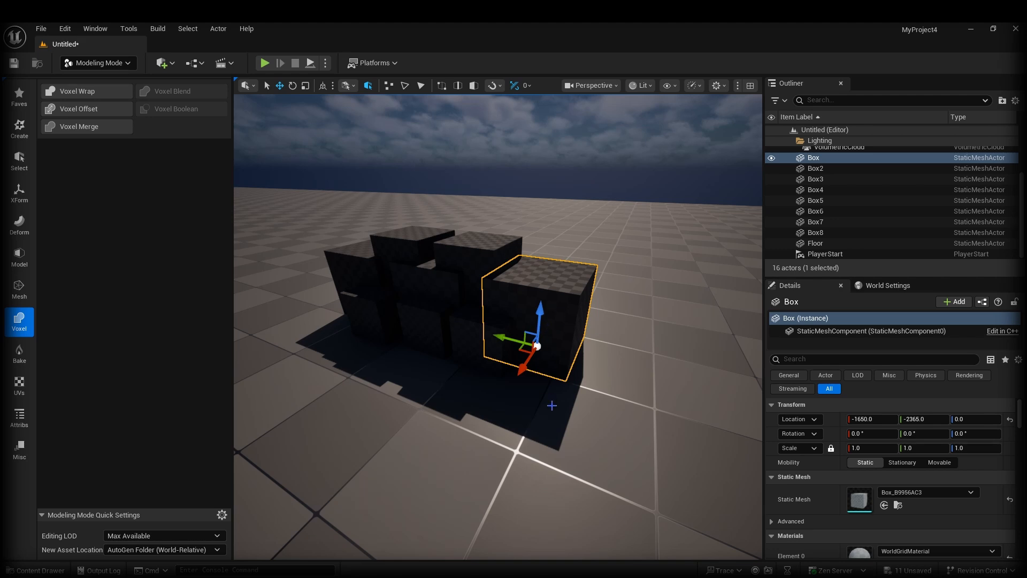
pyautogui.moveTo(552, 405); pyautogui.dragTo(544, 385, button='right')
pyautogui.keyDown('alt'); pyautogui.moveTo(483, 335); pyautogui.dragTo(531, 345); pyautogui.keyUp('alt')
pyautogui.press('r')
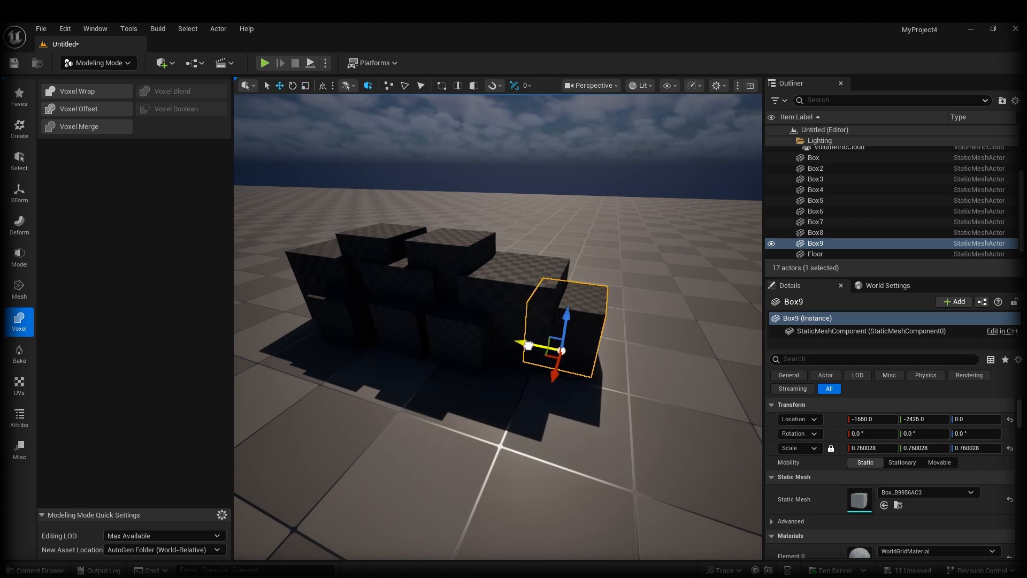
# Duplicate the new small end box to the opposite end of the cluster, at X -1625 and Y -2050.
pyautogui.moveTo(508, 372); pyautogui.dragTo(554, 362, button='right')
pyautogui.keyDown('alt'); pyautogui.moveTo(641, 317); pyautogui.dragTo(370, 333); pyautogui.keyUp('alt')
pyautogui.moveTo(378, 360); pyautogui.dragTo(481, 360, button='right')
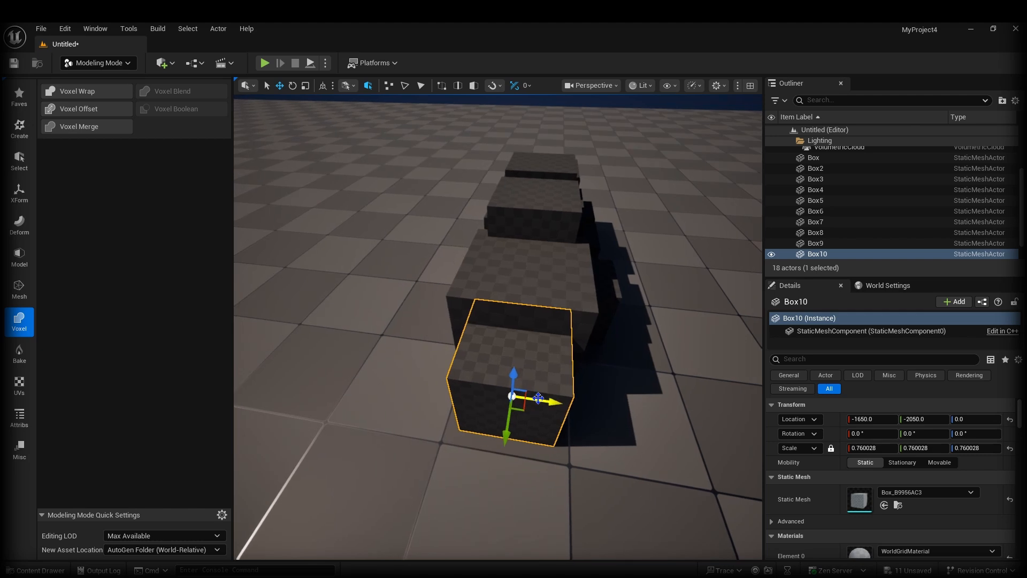
pyautogui.moveTo(535, 399); pyautogui.dragTo(577, 416)
pyautogui.moveTo(577, 415); pyautogui.dragTo(688, 341, button='right')
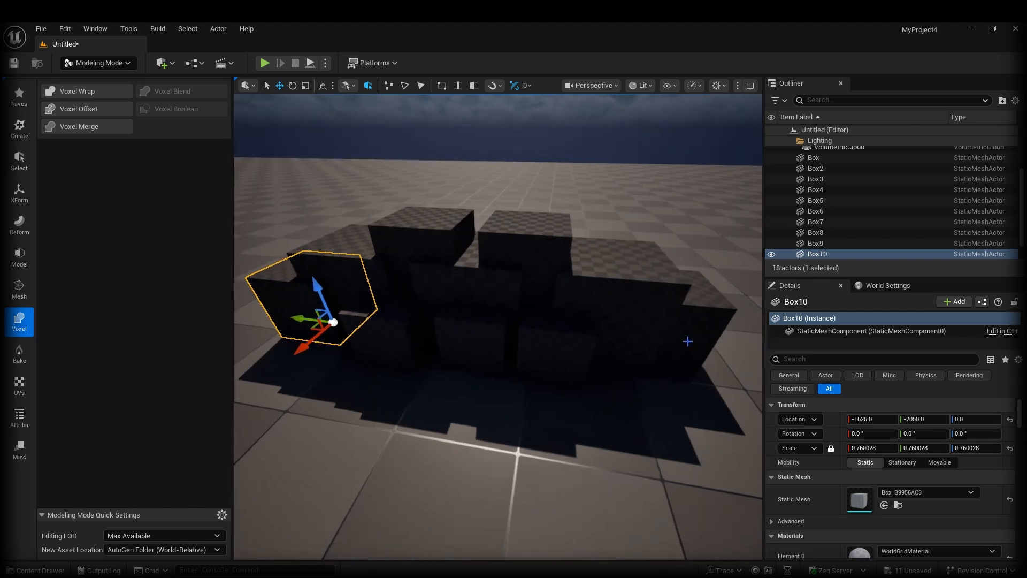
# Merge all ten boxes into one mesh with Voxel Blend, using Union, 256 voxels and a blend falloff of 60.
pyautogui.hotkey('shift', 'e')
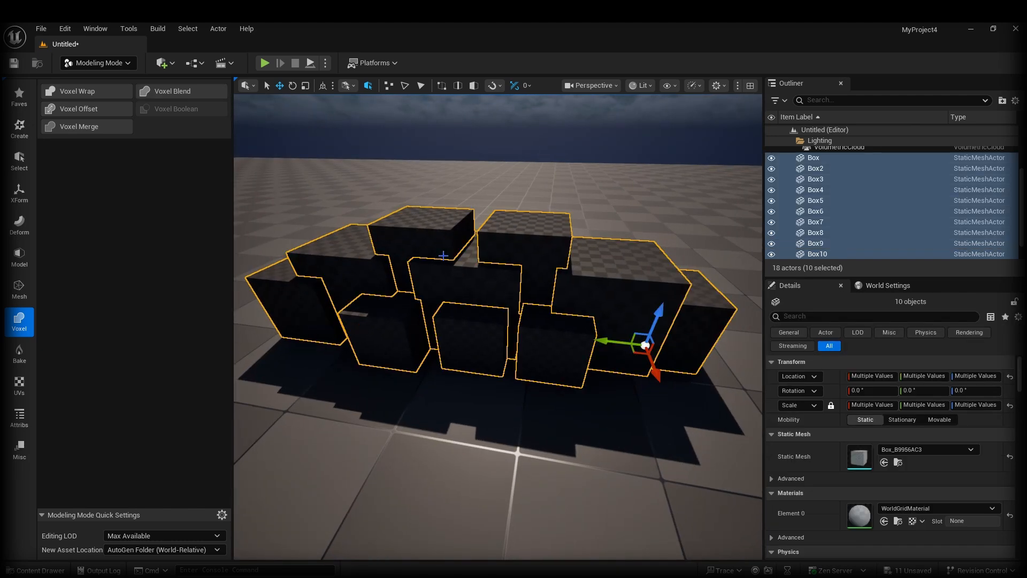
pyautogui.click(171, 92)
pyautogui.moveTo(500, 342); pyautogui.dragTo(749, 327, button='right')
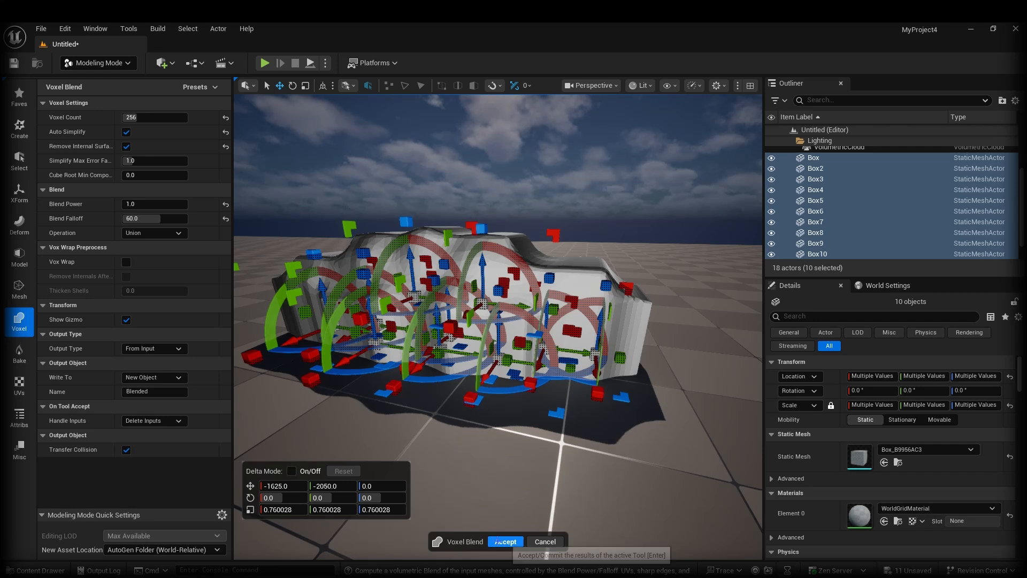
pyautogui.click(499, 542)
# Remesh the blended mesh with a target triangle count of 10000 and uniform smoothing.
pyautogui.moveTo(468, 332); pyautogui.dragTo(407, 344, button='right')
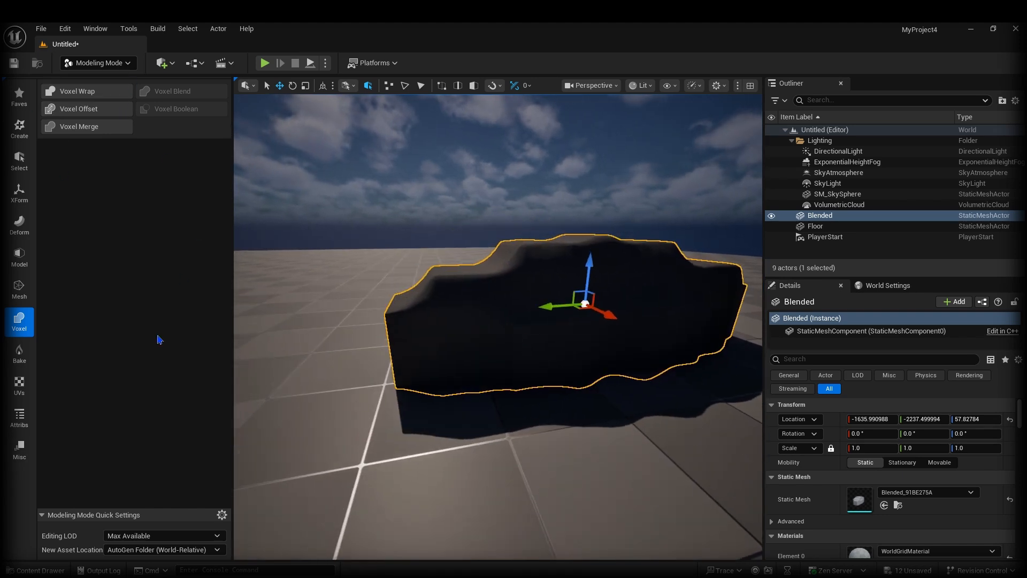
pyautogui.click(14, 300)
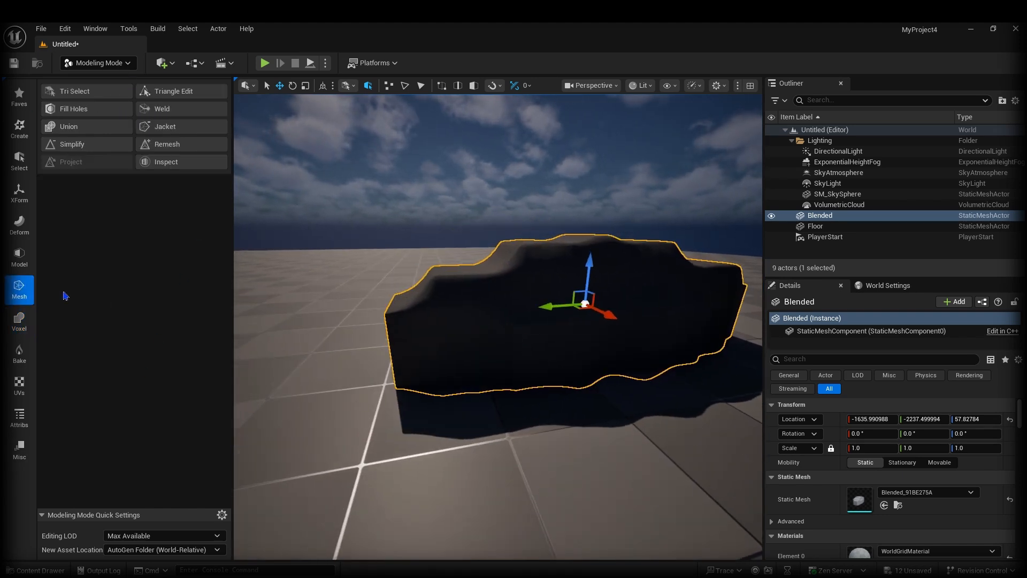
pyautogui.click(165, 144)
pyautogui.moveTo(428, 321); pyautogui.dragTo(449, 321, button='right')
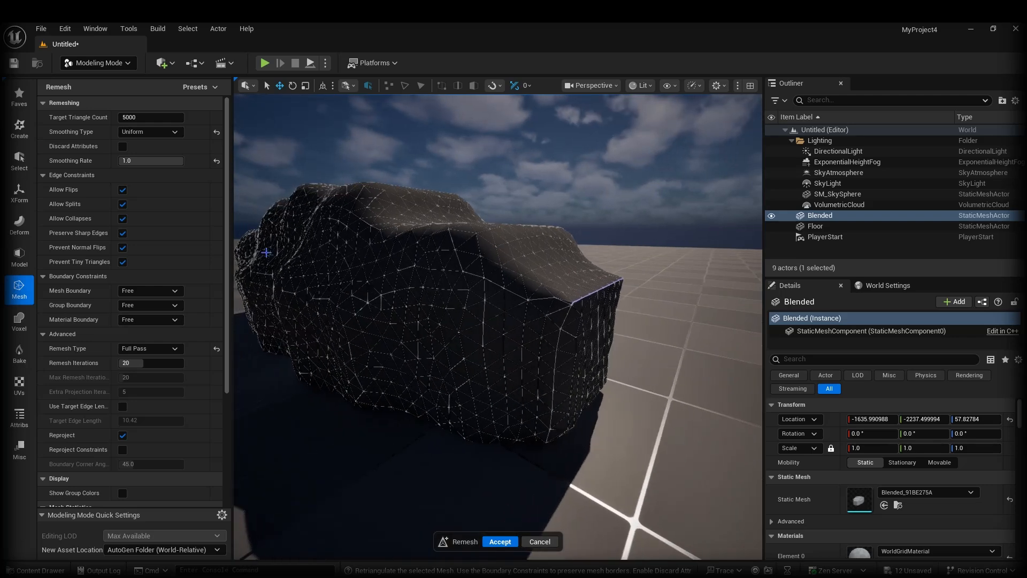
pyautogui.click(153, 117)
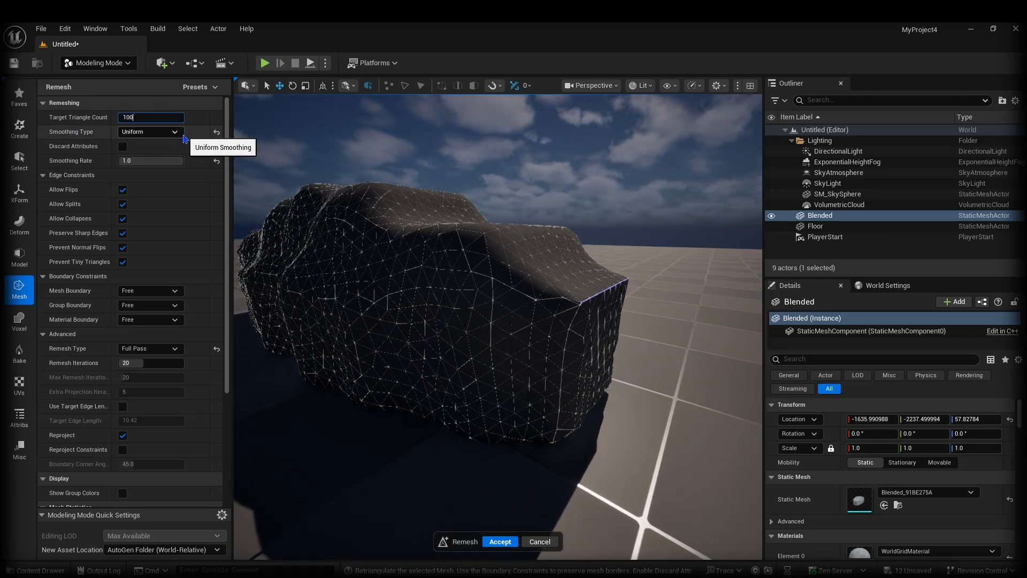
pyautogui.write('10000')
pyautogui.press('Return')
pyautogui.moveTo(497, 321); pyautogui.dragTo(422, 321, button='right')
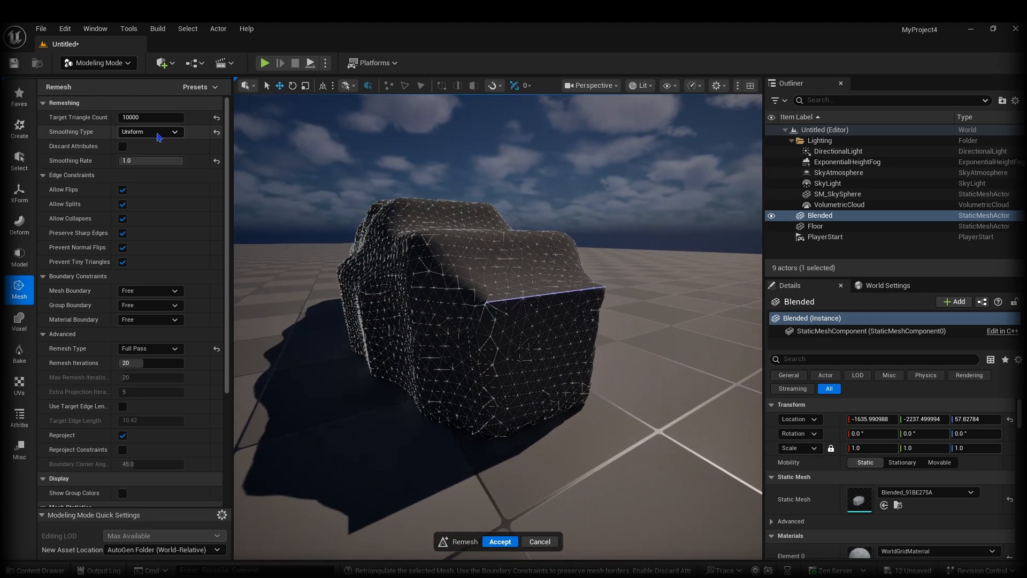
pyautogui.click(136, 142)
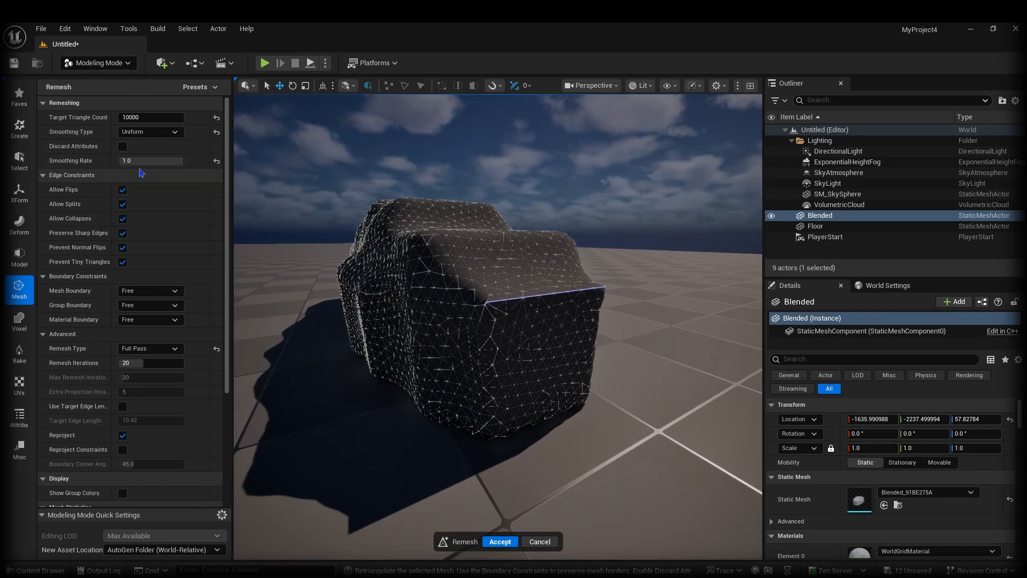
pyautogui.click(499, 542)
# Duplicate the blended rock to about X -1576, scale the copy to about 0.67 and rotate it 20° about Z.
pyautogui.moveTo(458, 456); pyautogui.dragTo(506, 321, button='right')
pyautogui.moveTo(512, 302)
pyautogui.keyDown('alt'); pyautogui.mouseDown()
pyautogui.moveTo(555, 306)
pyautogui.moveTo(505, 308)
pyautogui.mouseUp(); pyautogui.keyUp('alt')
pyautogui.press('e')
pyautogui.moveTo(505, 307); pyautogui.dragTo(602, 317, button='right')
pyautogui.moveTo(602, 315); pyautogui.dragTo(437, 409)
pyautogui.press('w')
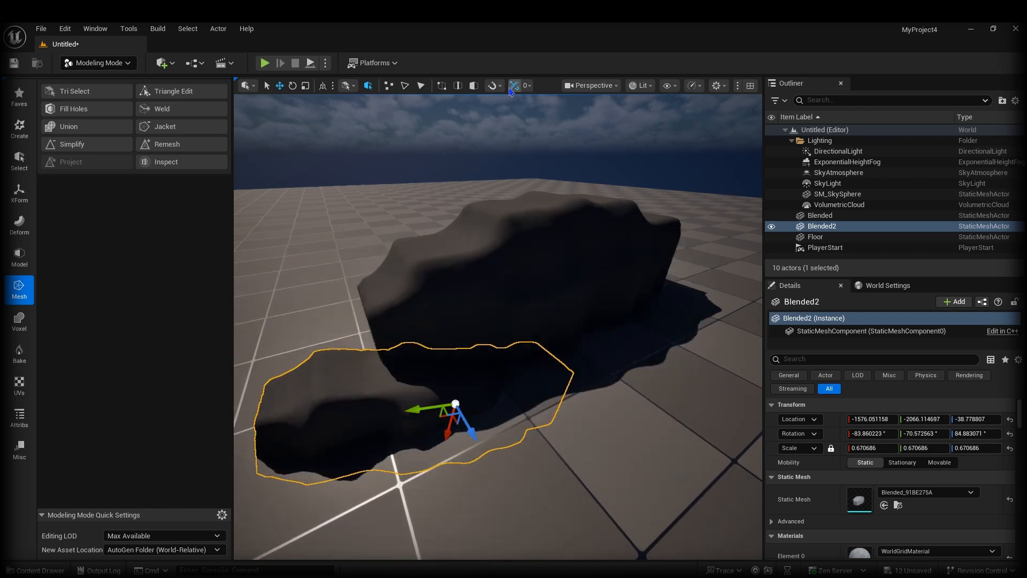
# Turn off surface, location and rotation snapping, and undo the last move of the duplicated rock.
pyautogui.click(490, 91)
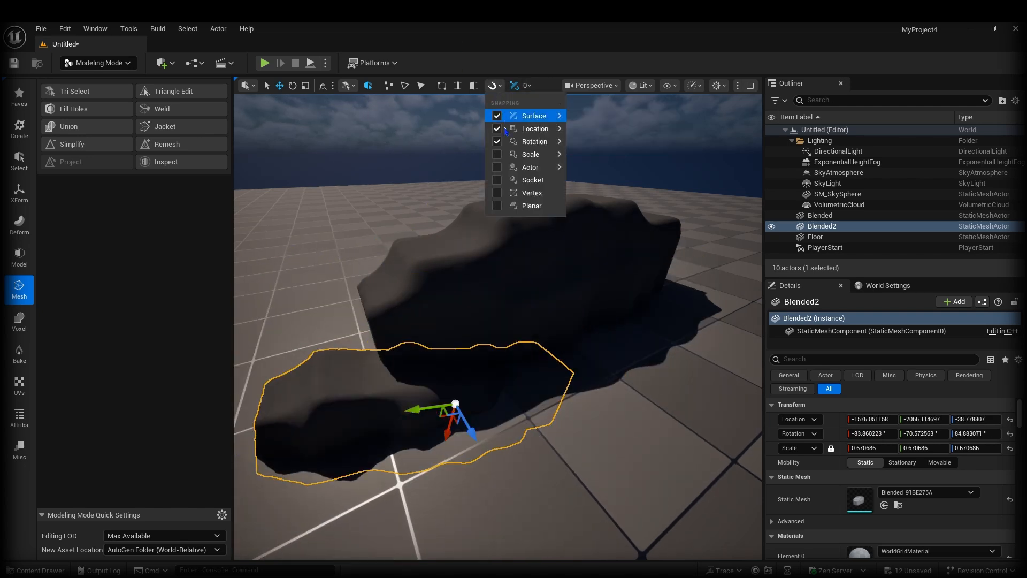
pyautogui.click(497, 129)
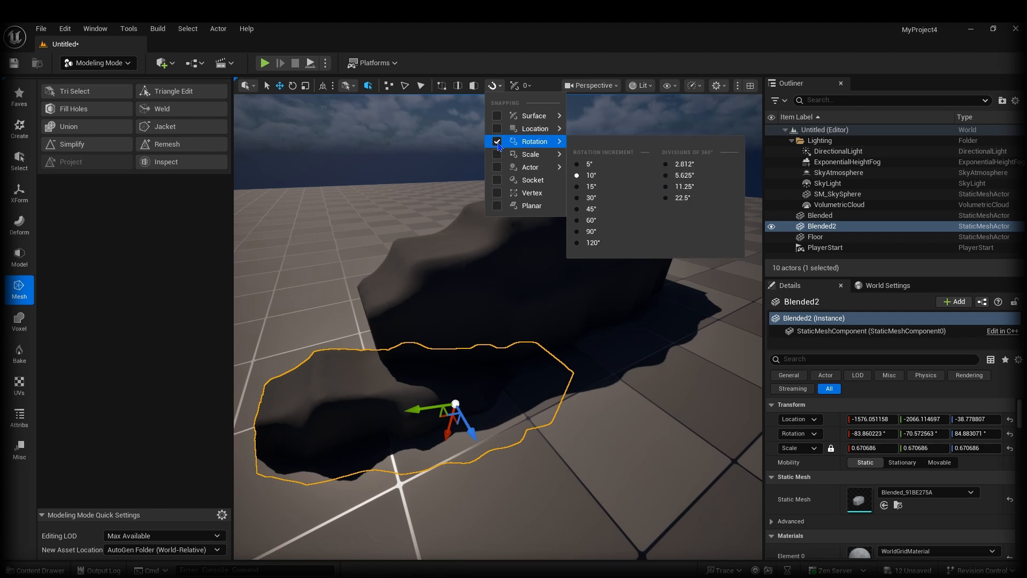
pyautogui.click(497, 142)
pyautogui.moveTo(454, 383)
pyautogui.mouseDown(button='right')
pyautogui.moveTo(487, 383)
pyautogui.moveTo(454, 383)
pyautogui.mouseUp(button='right')
pyautogui.hotkey('ctrl', 'z')
pyautogui.click(492, 85)
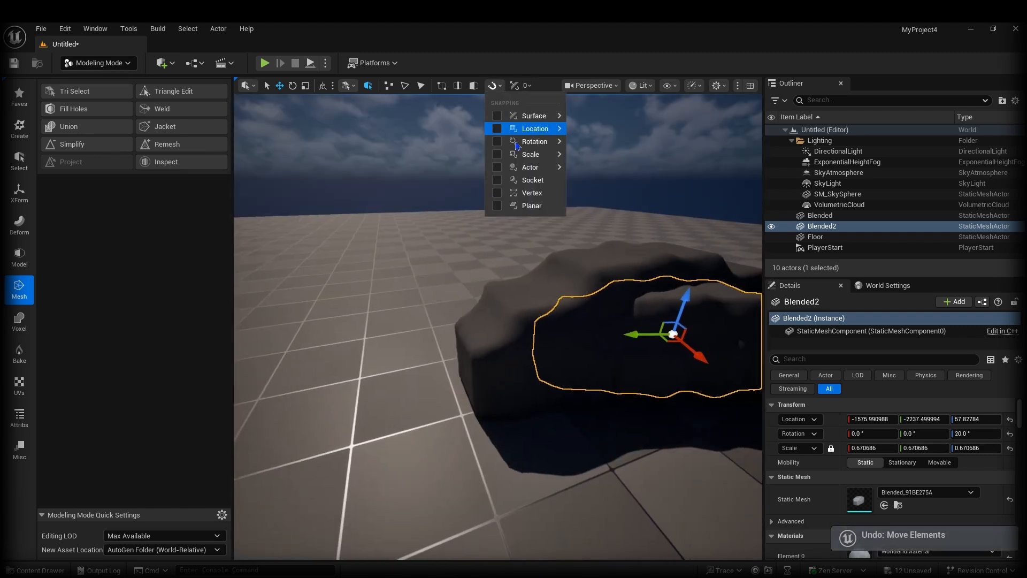
# Place the smaller rock at one end of the large rock, about X -1579, Y -2041, Z 18, rotated about 37° around Z.
pyautogui.moveTo(574, 318); pyautogui.dragTo(574, 319, button='right')
pyautogui.moveTo(574, 319); pyautogui.dragTo(410, 414)
pyautogui.moveTo(410, 414); pyautogui.dragTo(325, 356, button='right')
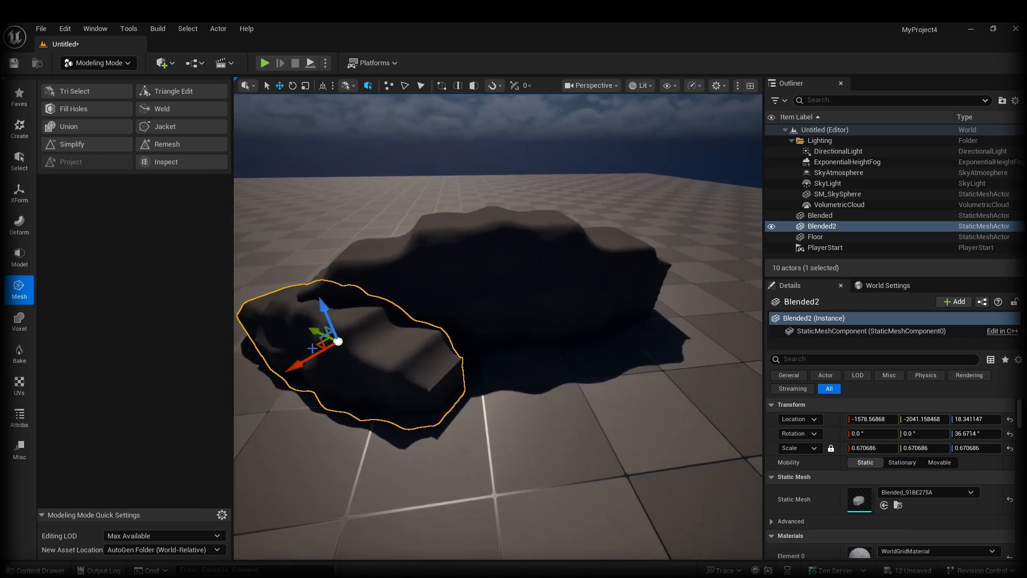
# Duplicate the small rock to the front middle, about X -1534 and Y -2243, and rotate it to about 2° around Z.
pyautogui.keyDown('alt'); pyautogui.moveTo(315, 344); pyautogui.dragTo(428, 371); pyautogui.keyUp('alt')
pyautogui.press('e')
pyautogui.moveTo(483, 396); pyautogui.dragTo(530, 401)
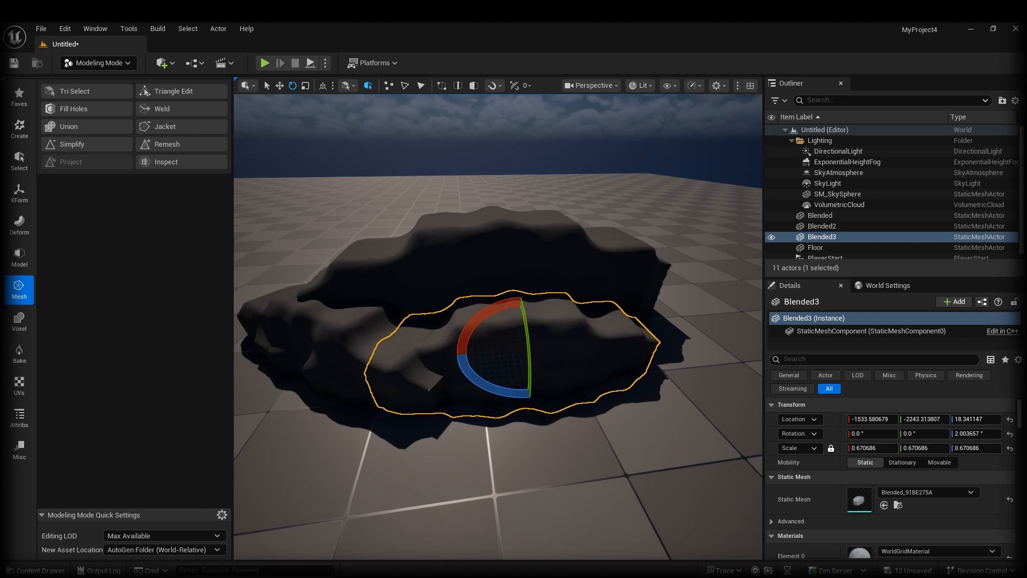
# Duplicate the middle rock to the other end, about X -1577, Y -2408, Z -2, rotated about 124° around Z.
pyautogui.moveTo(530, 401); pyautogui.dragTo(429, 401, button='right')
pyautogui.press('w')
pyautogui.keyDown('alt'); pyautogui.moveTo(382, 345); pyautogui.dragTo(584, 369); pyautogui.keyUp('alt')
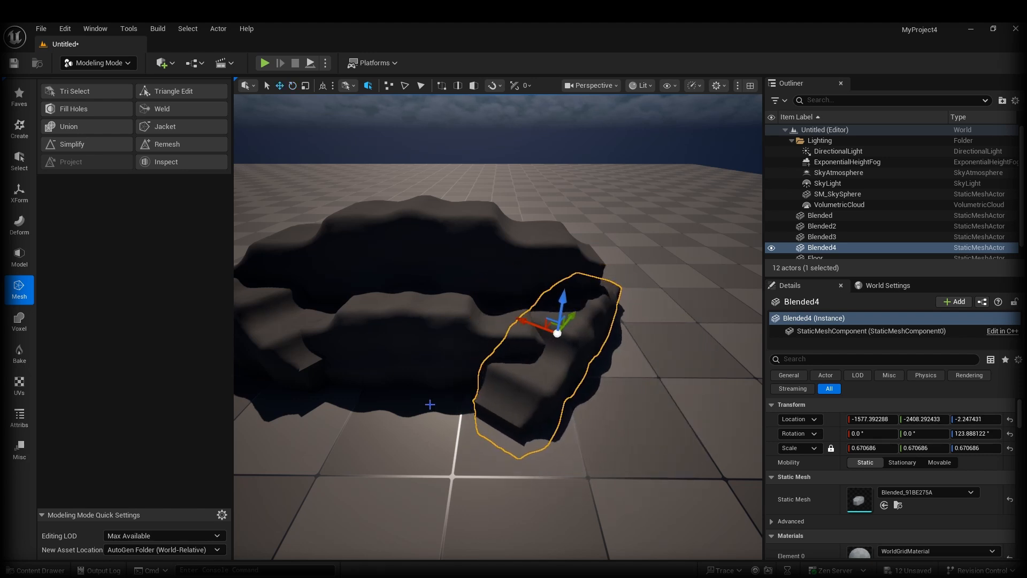
pyautogui.moveTo(430, 405); pyautogui.dragTo(411, 331, button='right')
# Merge all four rocks into one mesh with Voxel Blend, using Union, 256 voxels and a blend falloff of 60.
pyautogui.hotkey('shift', 'e')
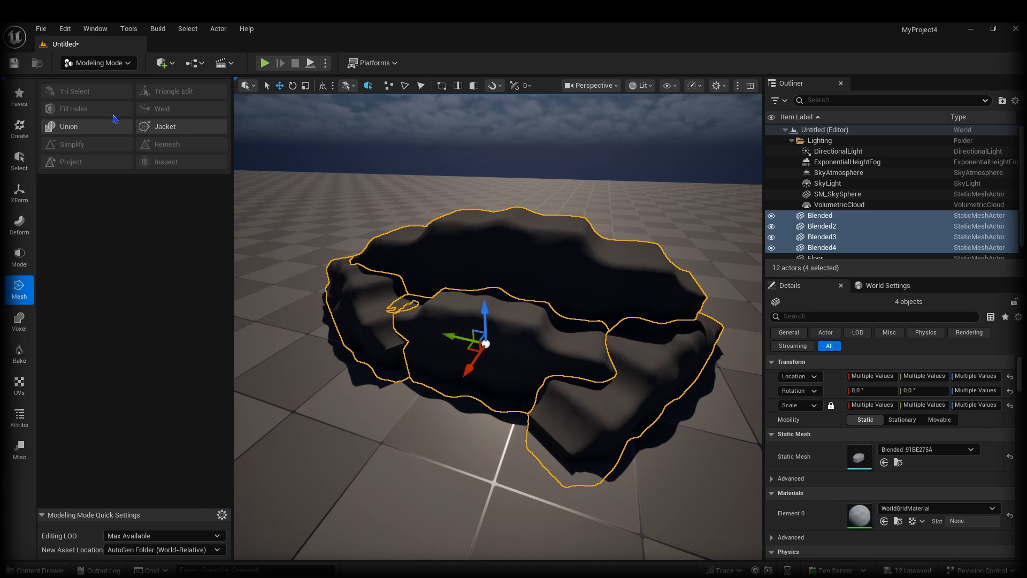
pyautogui.click(18, 322)
pyautogui.click(171, 92)
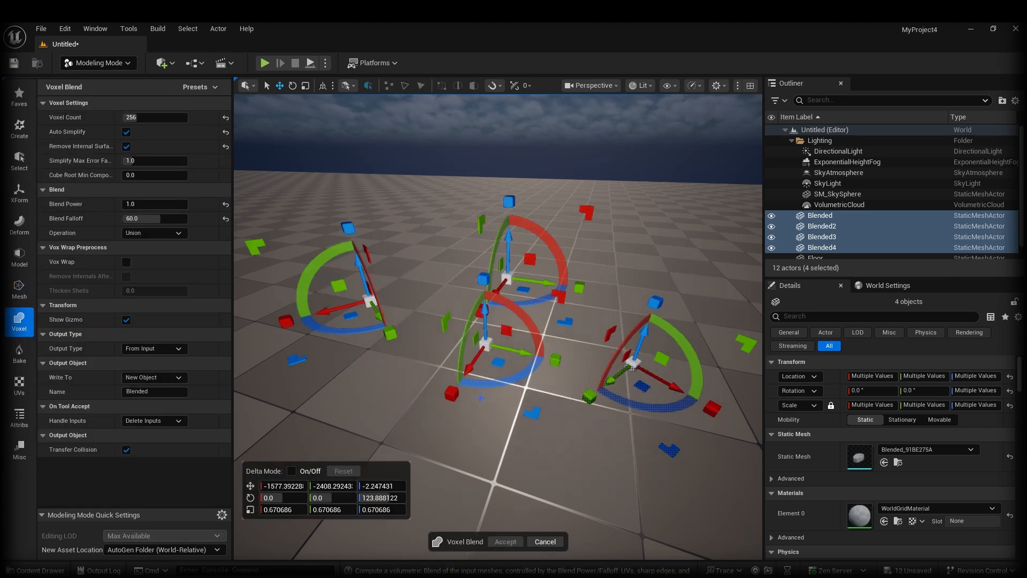
pyautogui.keyDown('alt'); pyautogui.moveTo(481, 388); pyautogui.dragTo(289, 388); pyautogui.keyUp('alt')
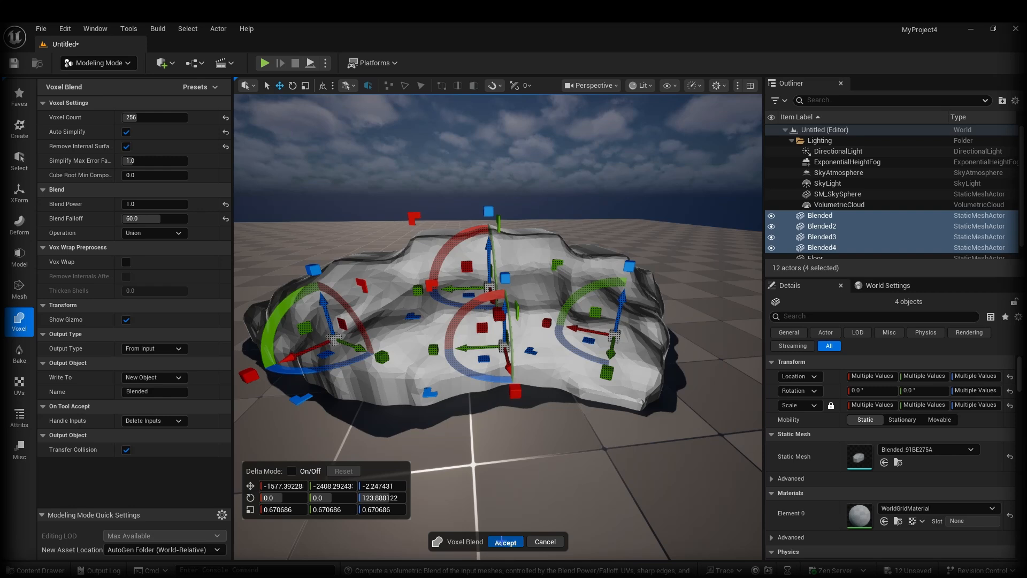
pyautogui.click(504, 541)
# Remesh the blended rock with a target triangle count of 10000.
pyautogui.keyDown('alt'); pyautogui.moveTo(492, 385); pyautogui.dragTo(477, 349); pyautogui.keyUp('alt')
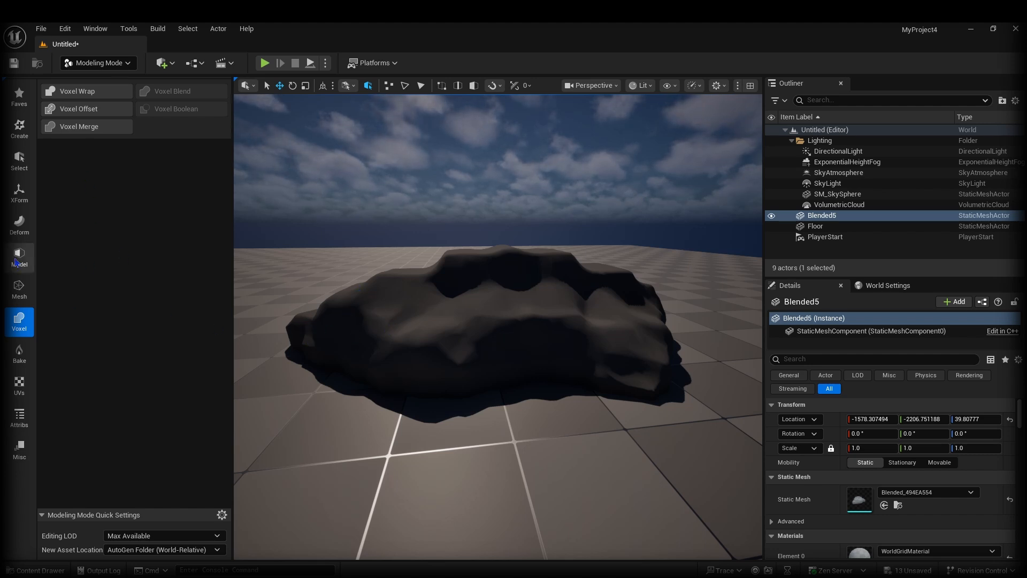
pyautogui.moveTo(466, 313); pyautogui.dragTo(427, 305, button='right')
pyautogui.press('g')
pyautogui.click(20, 289)
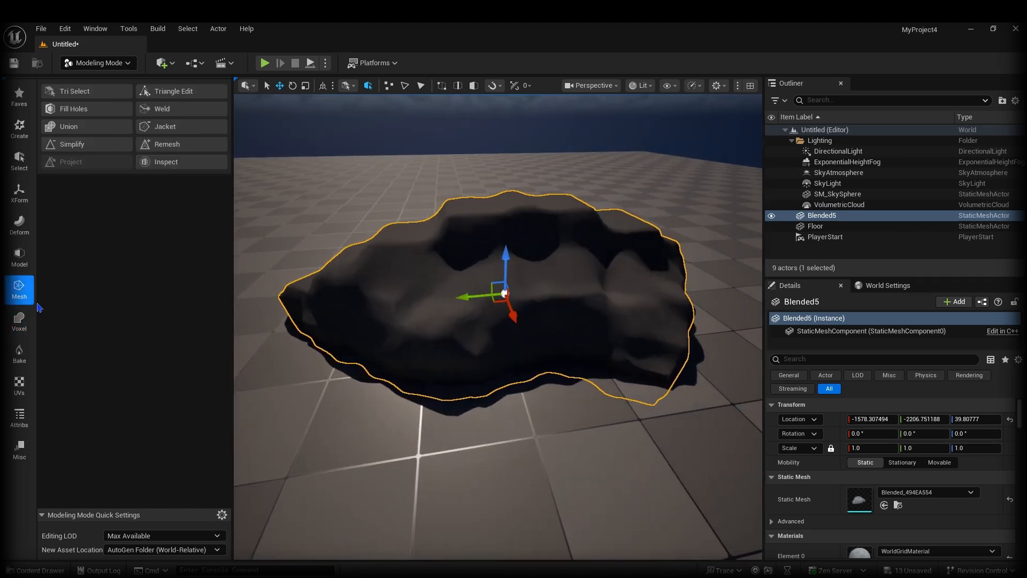
pyautogui.click(169, 145)
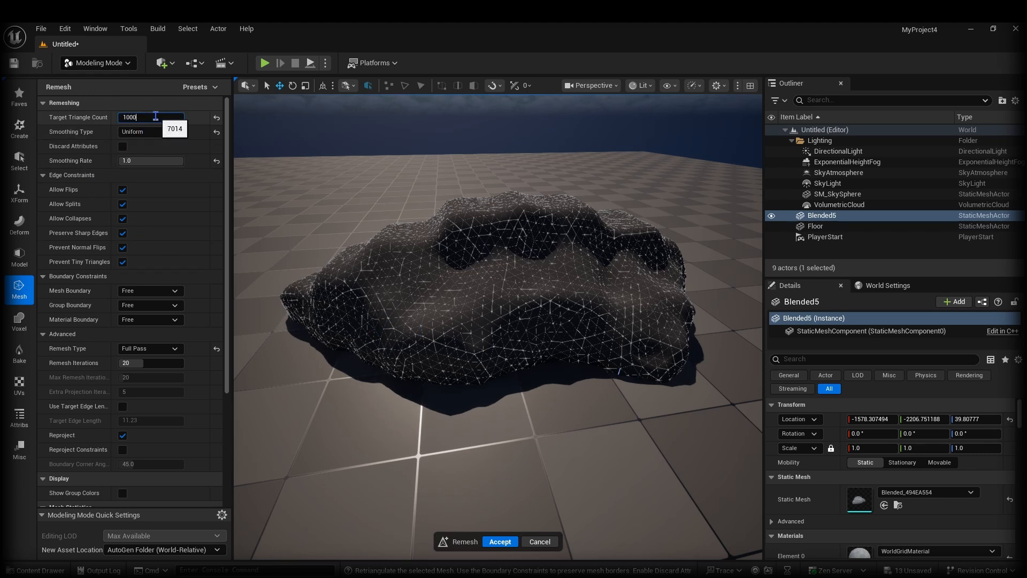
pyautogui.write('0')
pyautogui.press('Return')
pyautogui.click(500, 541)
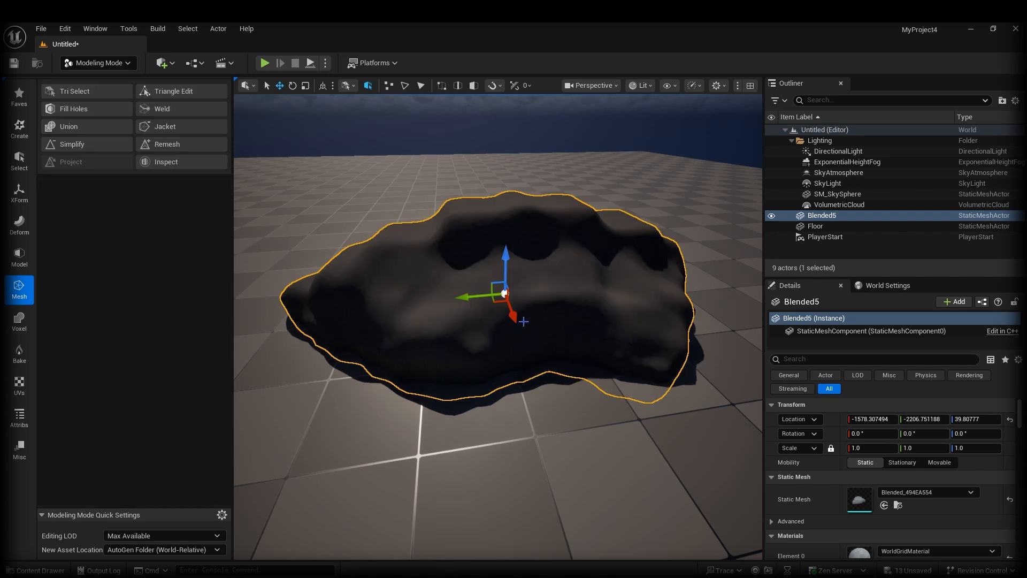
# Assign the M_Concrete_Grime material to the remeshed rock.
pyautogui.press('f')
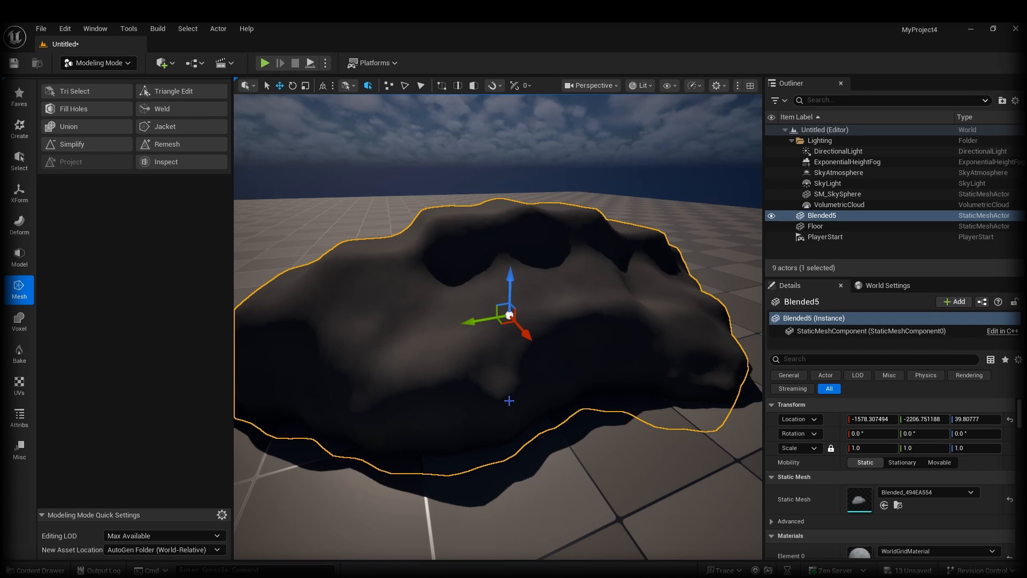
pyautogui.moveTo(481, 345); pyautogui.dragTo(467, 389, button='right')
pyautogui.moveTo(475, 326); pyautogui.dragTo(540, 258, button='right')
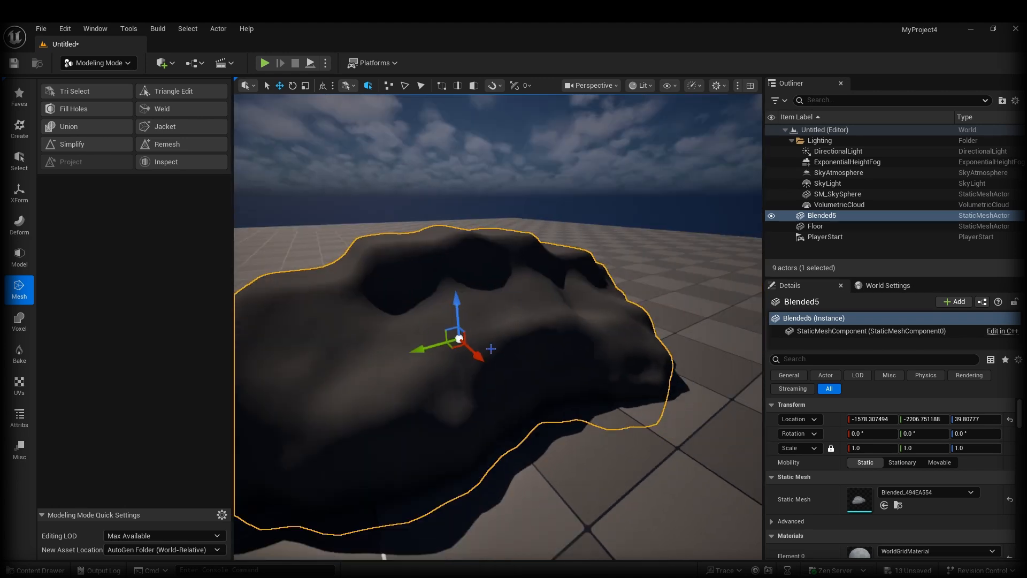
pyautogui.moveTo(491, 349)
pyautogui.mouseDown(button='right')
pyautogui.moveTo(414, 359)
pyautogui.moveTo(491, 351)
pyautogui.moveTo(480, 352)
pyautogui.mouseUp(button='right')
pyautogui.press('s')
pyautogui.press('s')
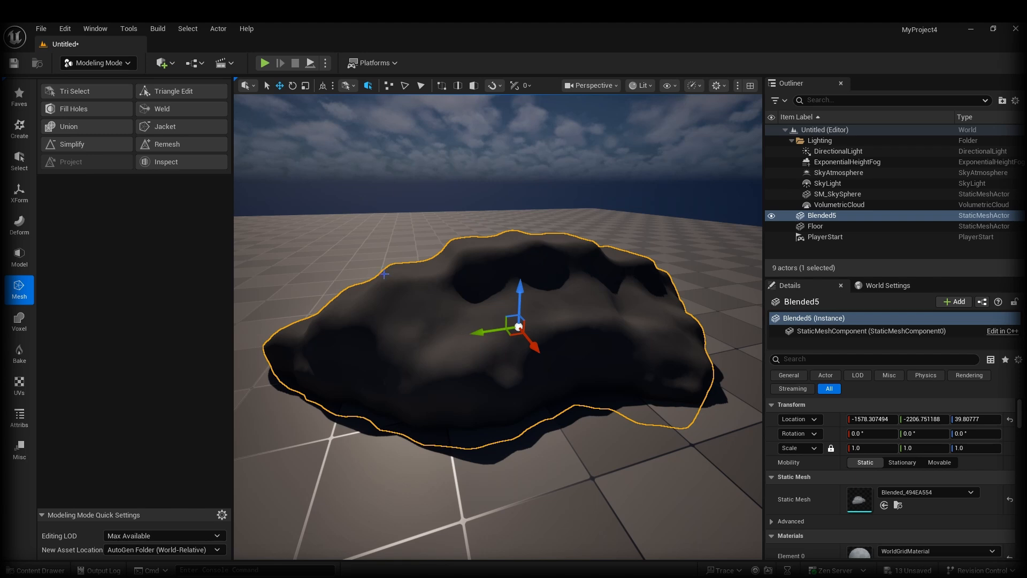
pyautogui.moveTo(452, 296)
pyautogui.mouseDown(button='right')
pyautogui.moveTo(460, 299)
pyautogui.moveTo(442, 307)
pyautogui.moveTo(449, 296)
pyautogui.moveTo(375, 300)
pyautogui.moveTo(445, 298)
pyautogui.mouseUp(button='right')
pyautogui.press('g')
pyautogui.press('d')
pyautogui.press('a')
pyautogui.moveTo(429, 314); pyautogui.dragTo(422, 327)
pyautogui.moveTo(404, 339); pyautogui.dragTo(439, 275, button='right')
pyautogui.moveTo(417, 316); pyautogui.dragTo(417, 315, button='right')
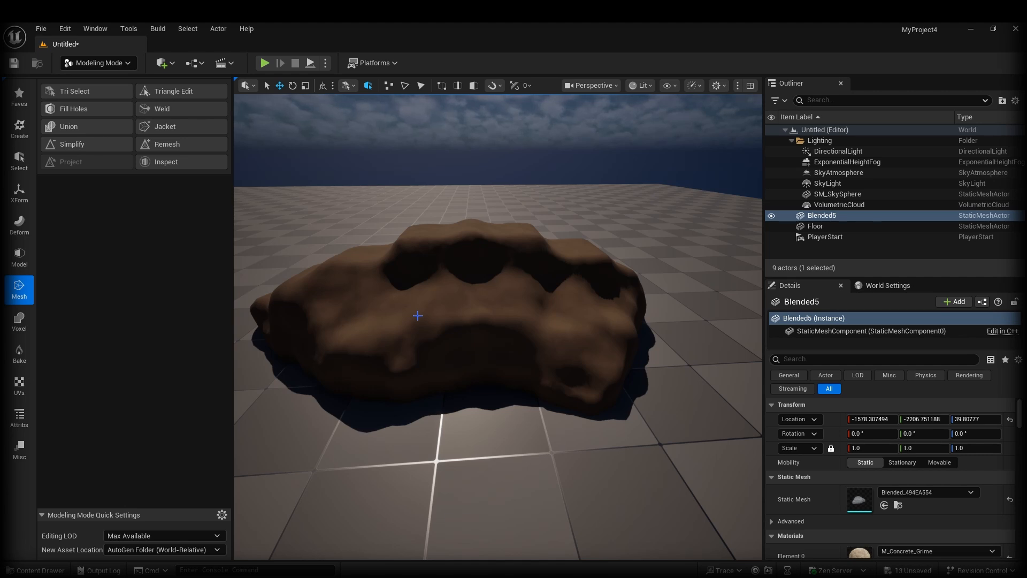
pyautogui.moveTo(415, 330); pyautogui.dragTo(391, 326, button='right')
pyautogui.press('f')
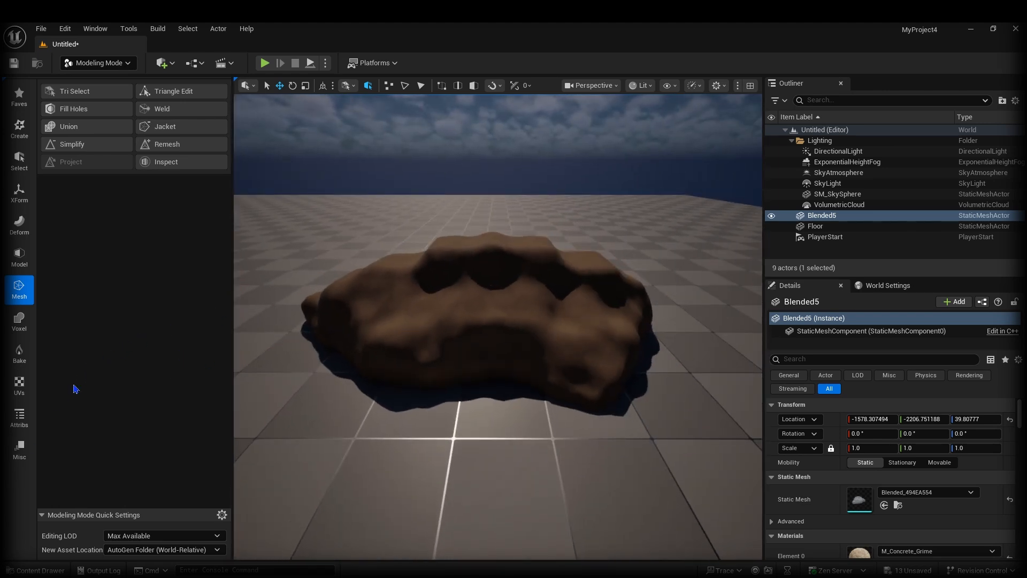
# Generate UVs for the rock with AutoUV, using Patch Builder, texture resolution 2048 and checker density 40.
pyautogui.click(20, 386)
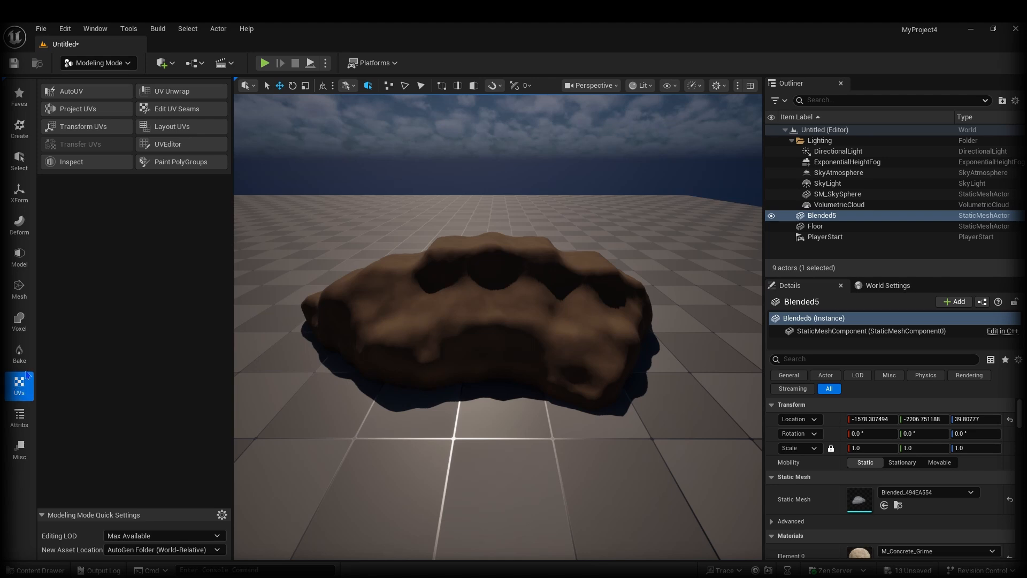
pyautogui.click(76, 92)
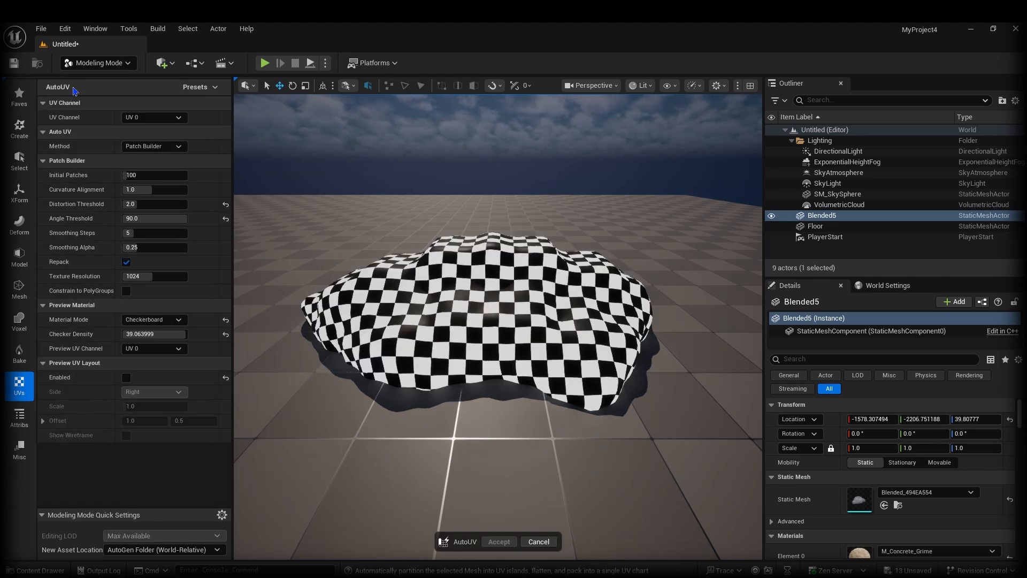
pyautogui.moveTo(500, 527); pyautogui.dragTo(534, 527, button='right')
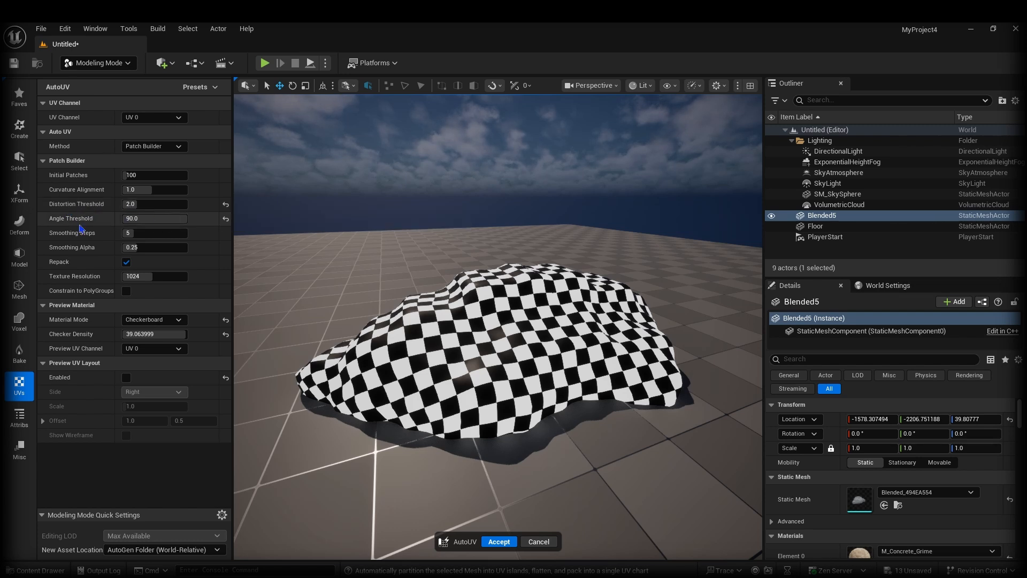
pyautogui.keyDown('alt'); pyautogui.moveTo(374, 278); pyautogui.dragTo(706, 283); pyautogui.keyUp('alt')
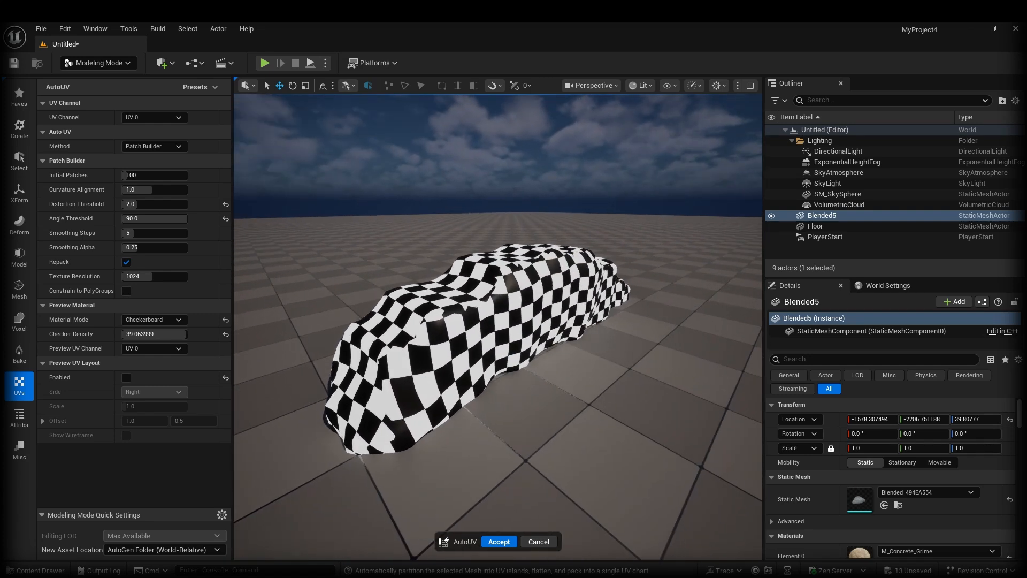
pyautogui.keyDown('alt'); pyautogui.moveTo(481, 300); pyautogui.dragTo(674, 297); pyautogui.keyUp('alt')
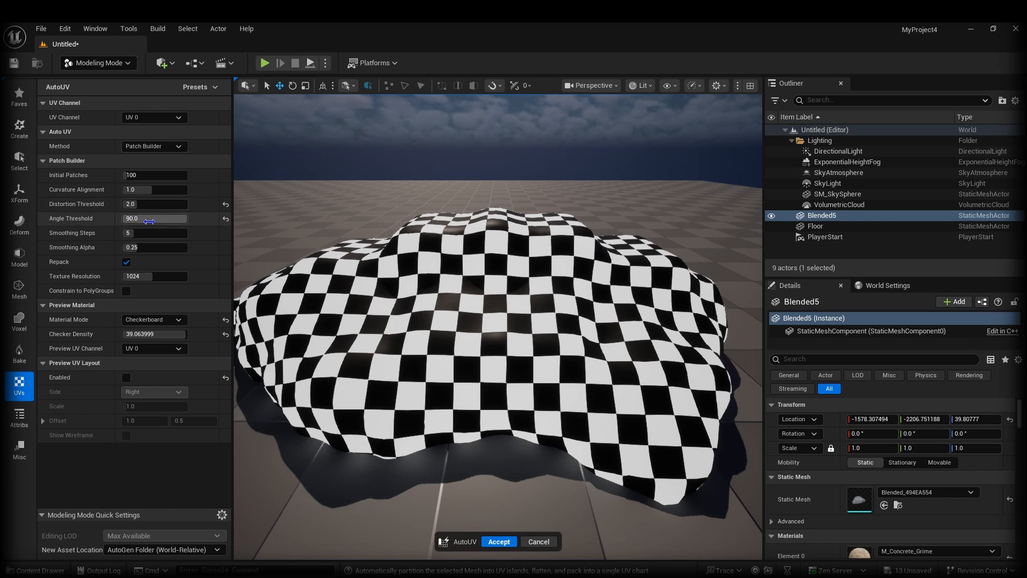
pyautogui.keyDown('alt'); pyautogui.moveTo(374, 224); pyautogui.dragTo(508, 224); pyautogui.keyUp('alt')
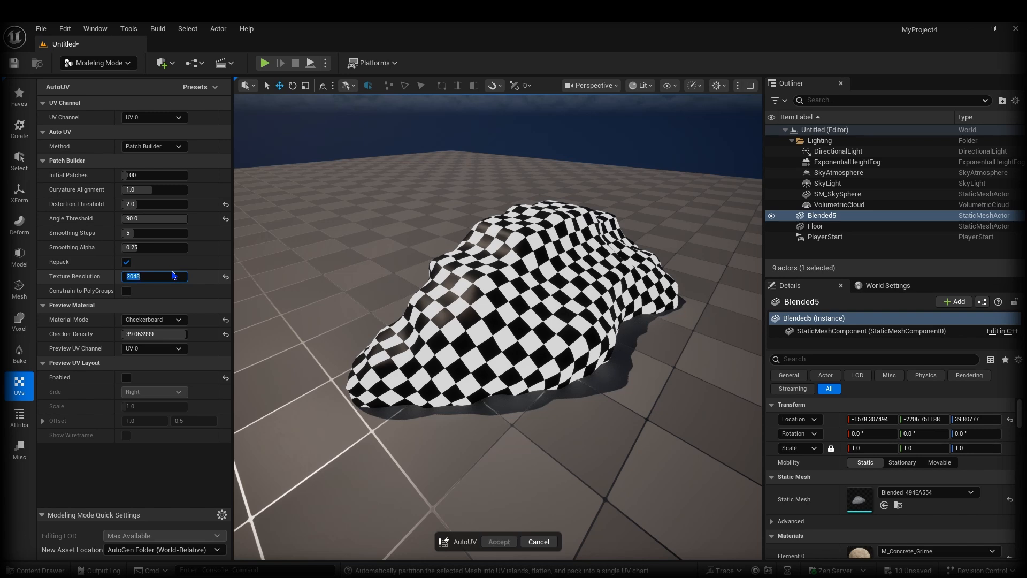
pyautogui.click(154, 333)
pyautogui.write('40')
pyautogui.press('Return')
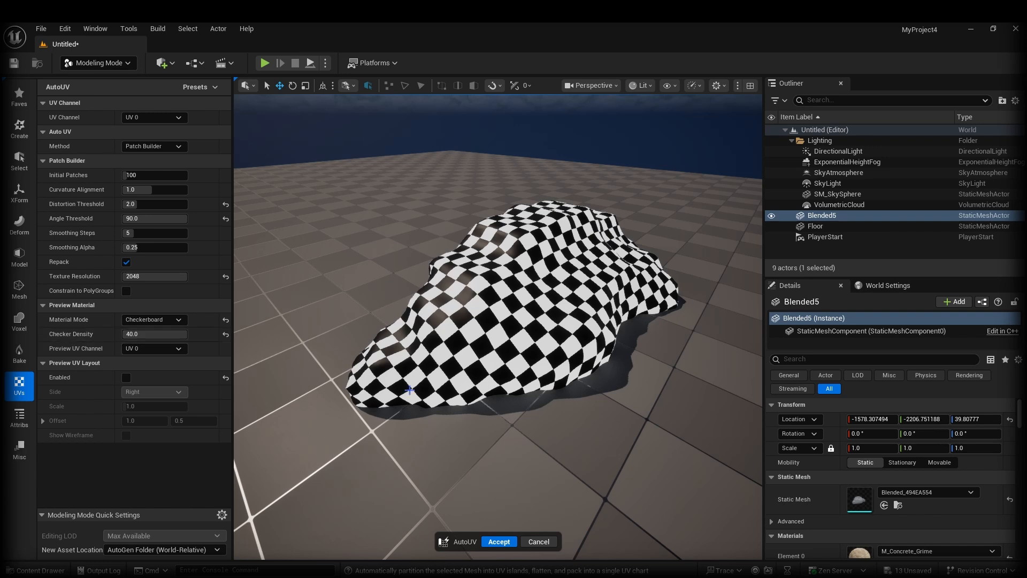
pyautogui.moveTo(409, 390); pyautogui.dragTo(444, 377, button='right')
pyautogui.click(499, 541)
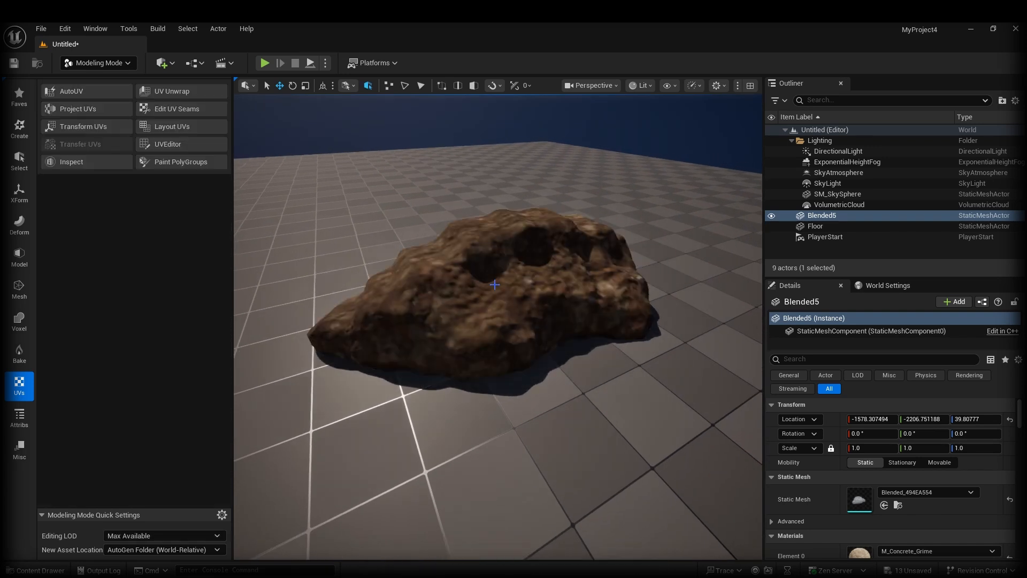
# Apply a Box UV projection to the rock with default dimensions of 100 × 100 × 100 and a UV scale of 1.0.
pyautogui.moveTo(495, 284); pyautogui.dragTo(502, 295, button='right')
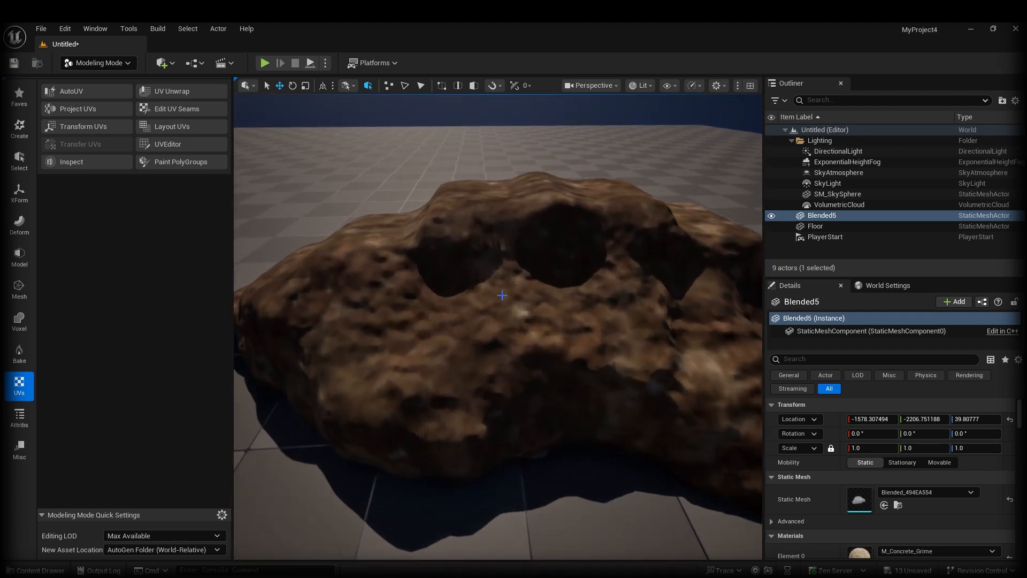
pyautogui.press('f')
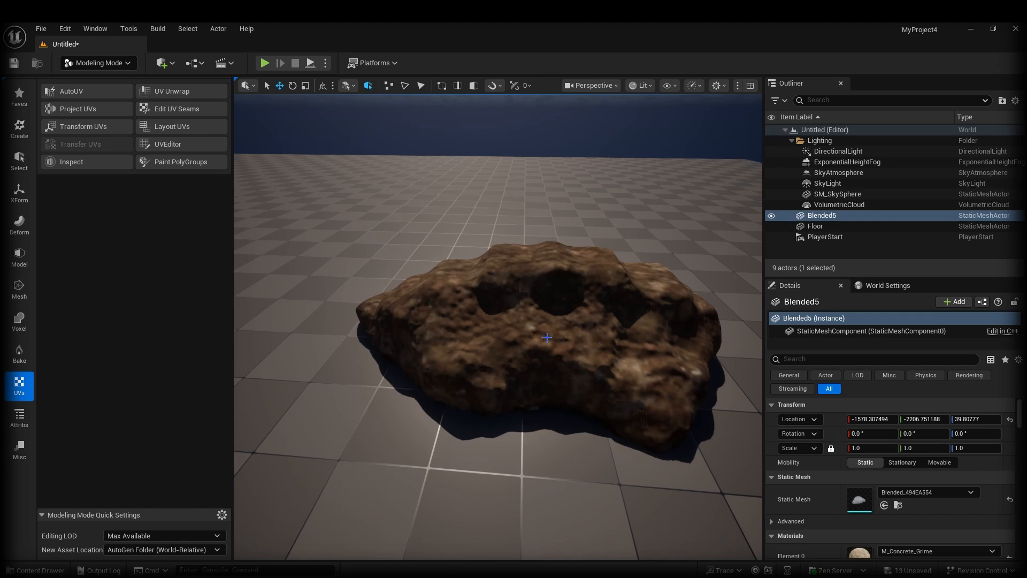
pyautogui.click(78, 109)
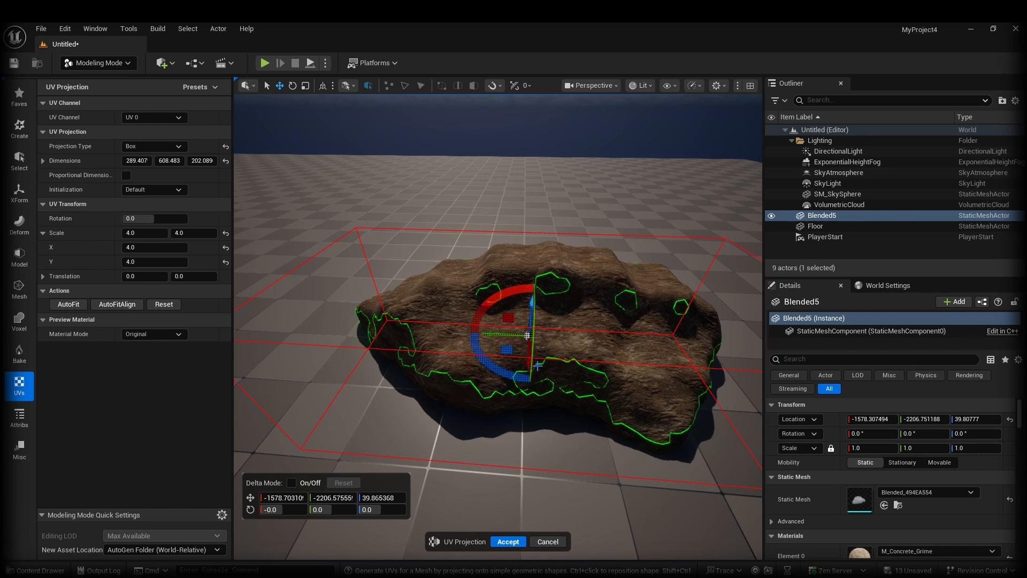
pyautogui.click(226, 162)
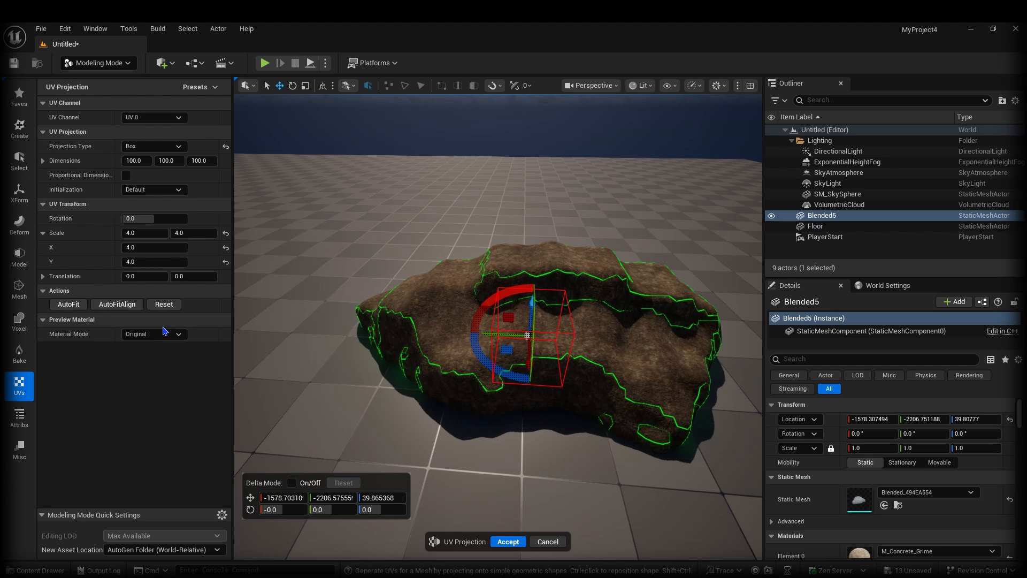
pyautogui.click(225, 233)
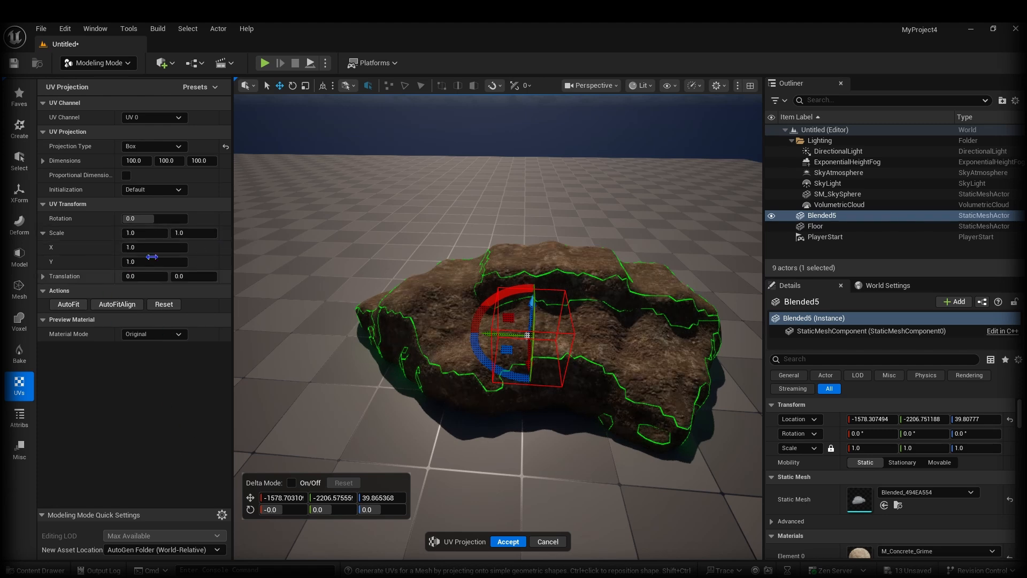
pyautogui.moveTo(442, 387); pyautogui.dragTo(468, 397, button='right')
pyautogui.click(508, 541)
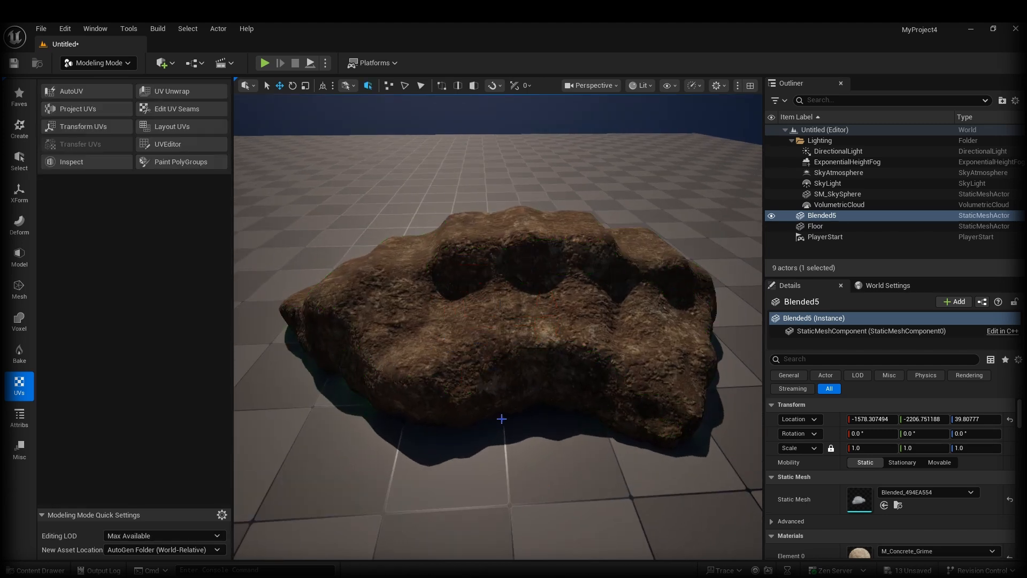
# Check the textured rock from all sides, then lift it off the floor and lower it to about Z 41.
pyautogui.keyDown('alt'); pyautogui.moveTo(501, 418); pyautogui.dragTo(694, 398); pyautogui.keyUp('alt')
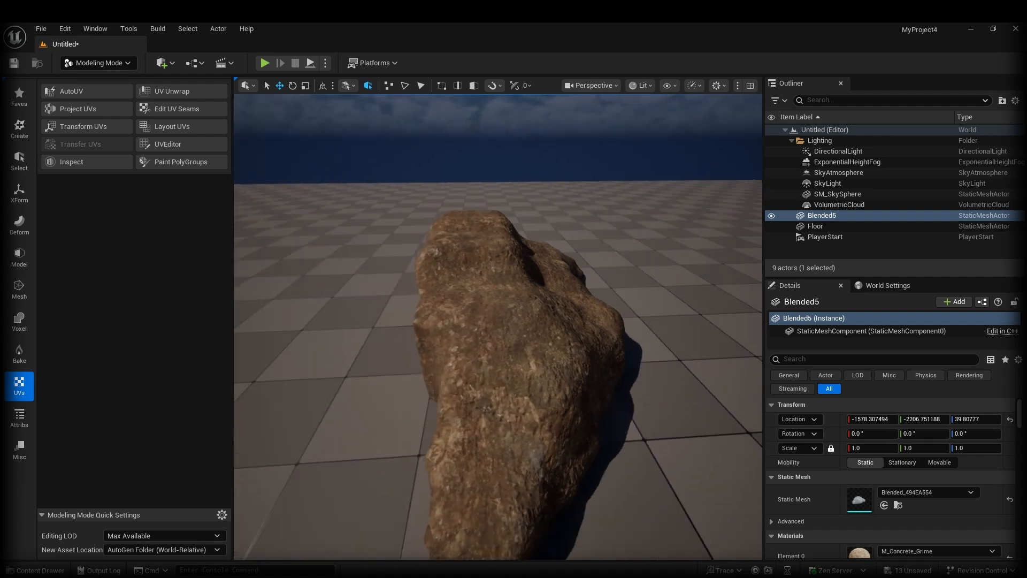
pyautogui.press('a')
pyautogui.moveTo(497, 327); pyautogui.dragTo(711, 319, button='right')
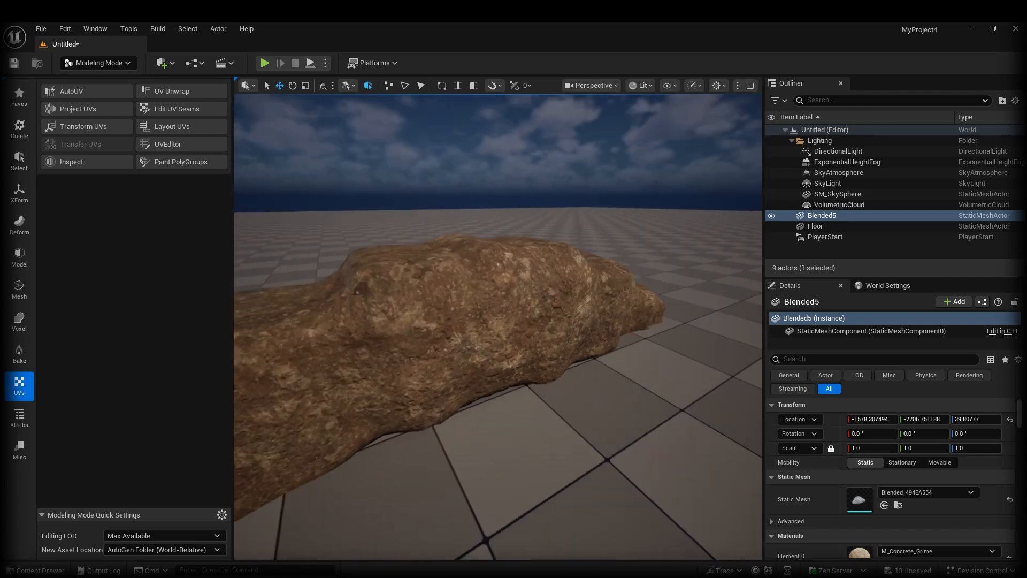
pyautogui.keyDown('alt'); pyautogui.moveTo(497, 326); pyautogui.dragTo(668, 319); pyautogui.keyUp('alt')
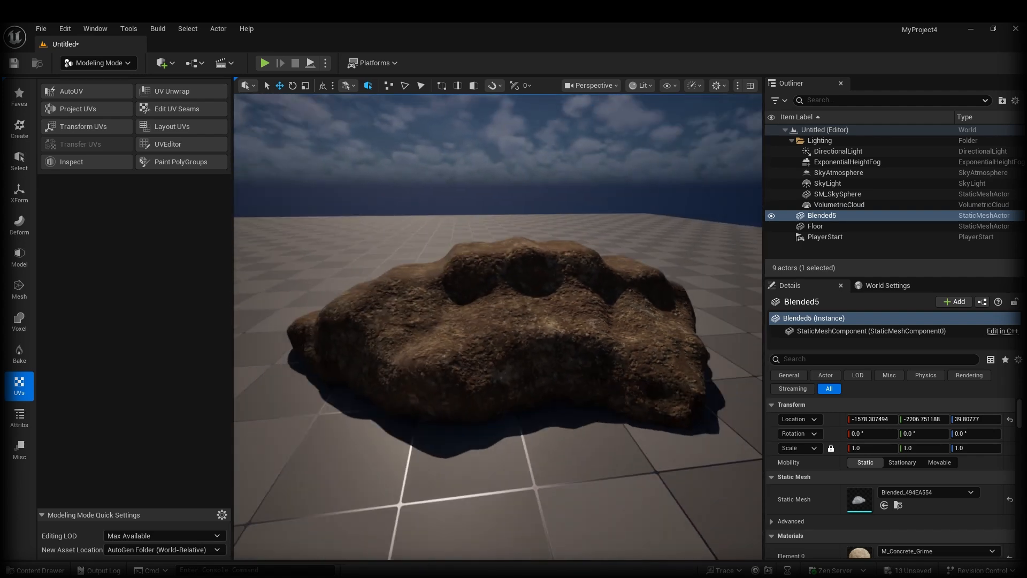
pyautogui.press('g')
pyautogui.moveTo(512, 293); pyautogui.dragTo(513, 262)
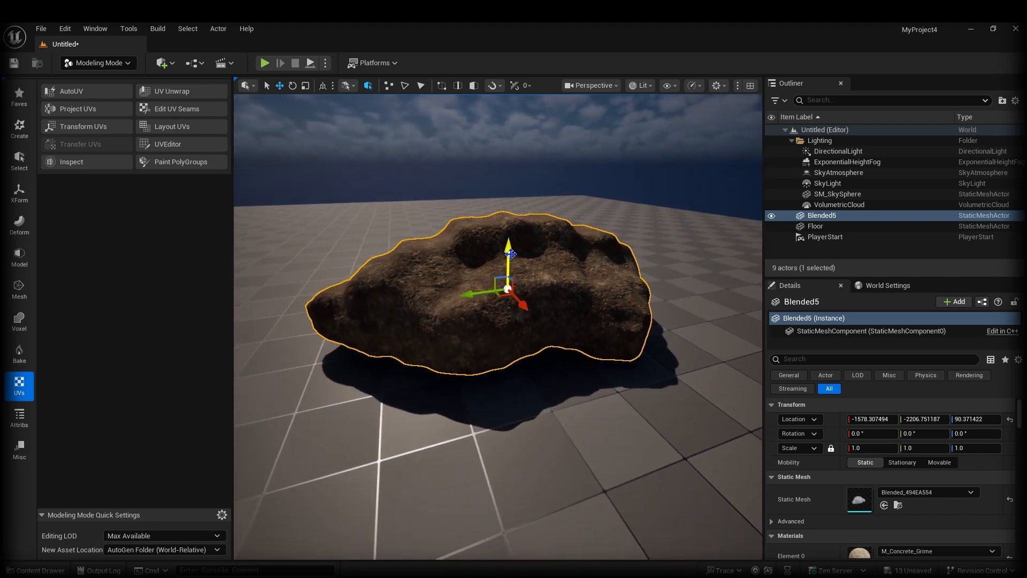
pyautogui.moveTo(511, 254); pyautogui.dragTo(518, 276)
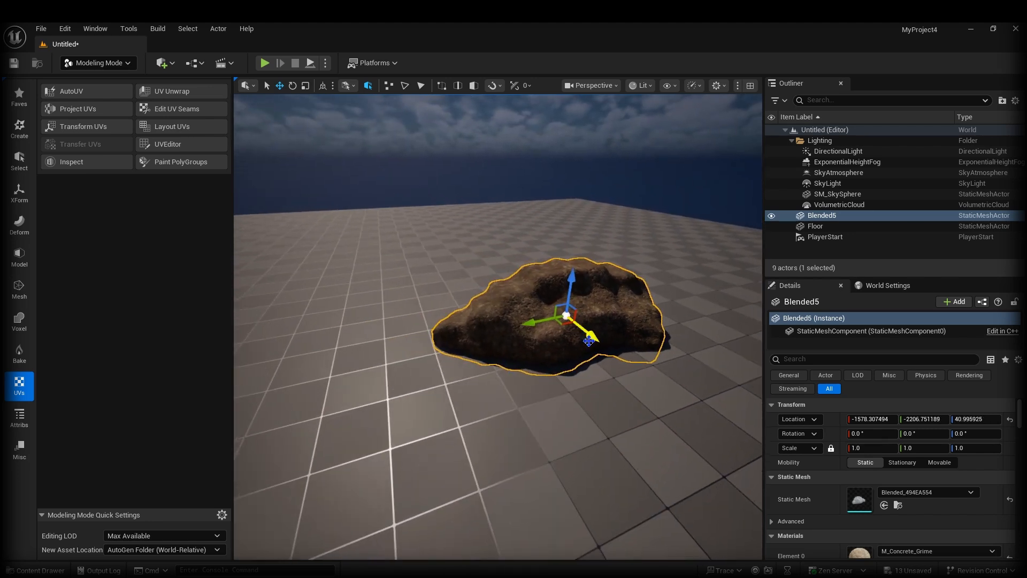
# Duplicate the rock behind the original, about X -1735, Y -2207, Z 62, and stand it upright at about 86° around Y.
pyautogui.keyDown('alt'); pyautogui.moveTo(594, 329); pyautogui.dragTo(567, 298); pyautogui.keyUp('alt')
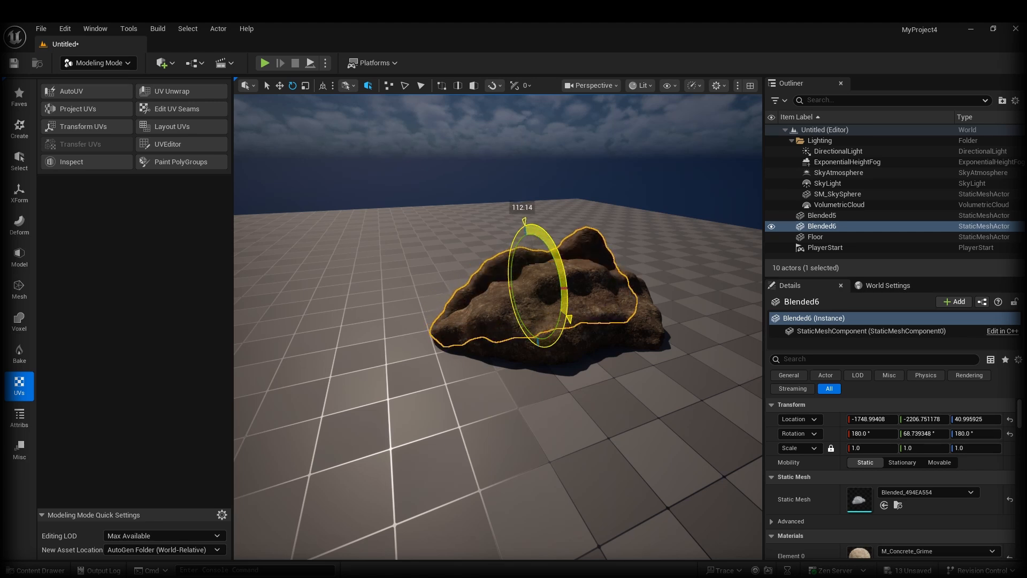
pyautogui.moveTo(530, 248); pyautogui.dragTo(527, 235)
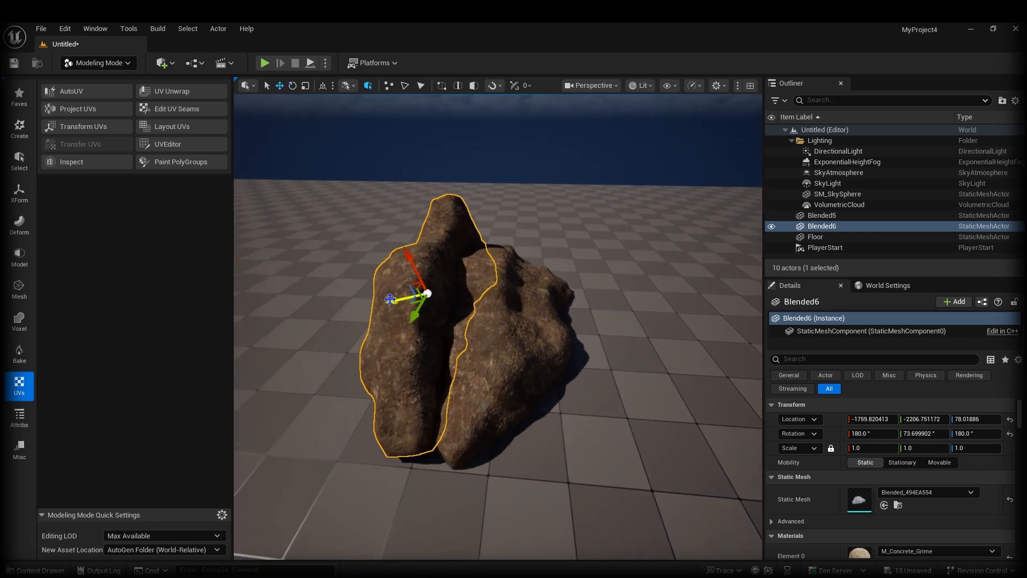
pyautogui.moveTo(408, 272); pyautogui.dragTo(436, 281)
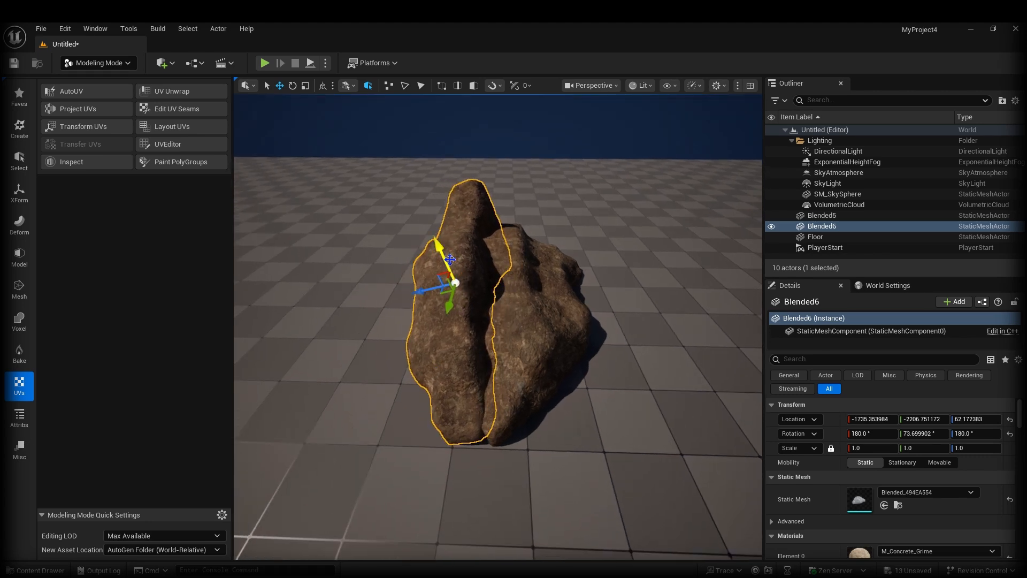
pyautogui.moveTo(425, 221); pyautogui.dragTo(443, 219)
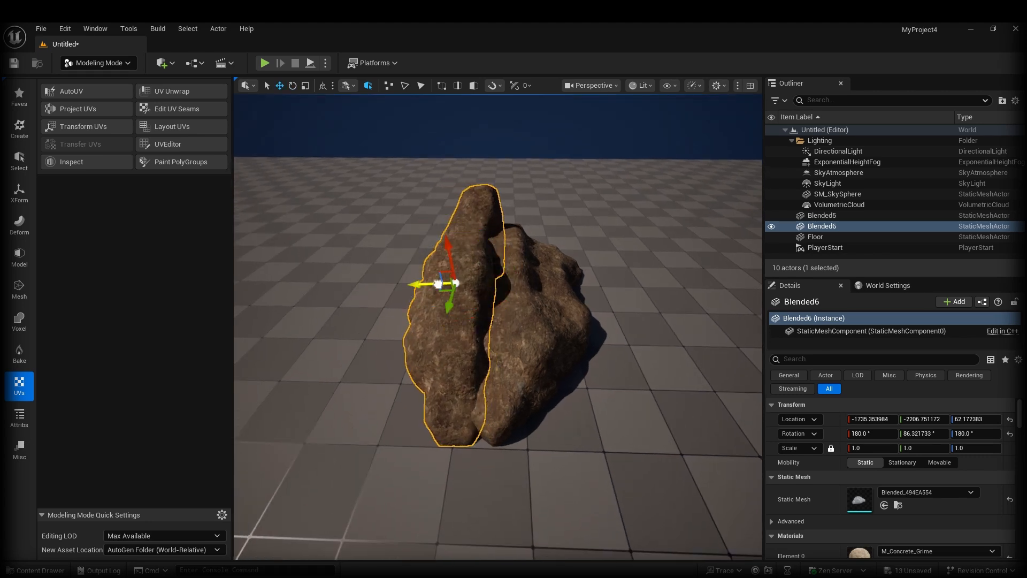
# Duplicate the upright rock further back, about X -1819, Y -2207, Z 28, and rotate it to lean outward from the pile.
pyautogui.keyDown('alt'); pyautogui.moveTo(437, 283); pyautogui.dragTo(370, 289); pyautogui.keyUp('alt')
pyautogui.moveTo(410, 249); pyautogui.dragTo(412, 306)
pyautogui.press('w')
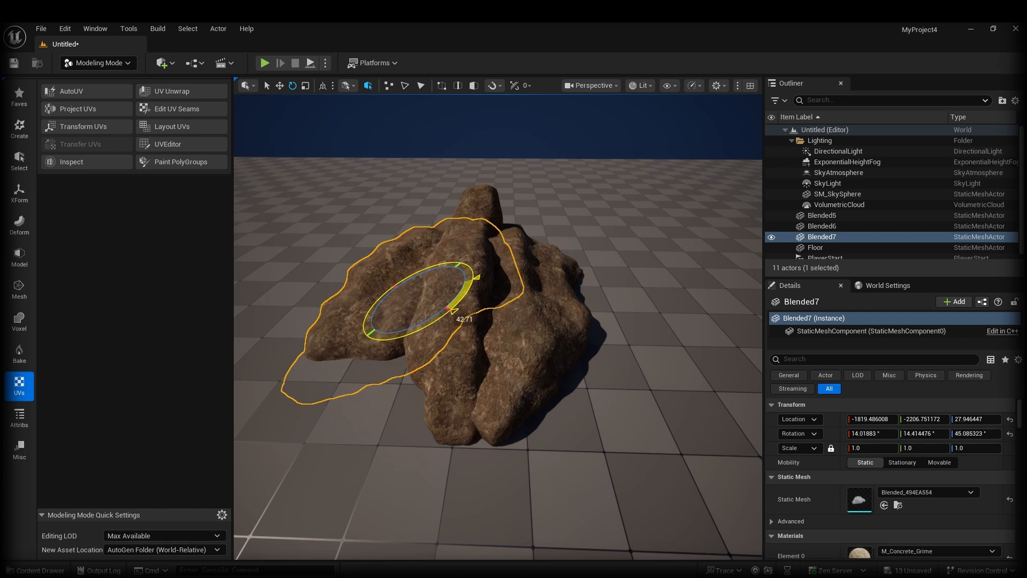
pyautogui.moveTo(456, 309); pyautogui.dragTo(445, 316)
# Select all three rocks, bring up the voxel modeling tools and check the overlapping arrangement from several sides.
pyautogui.moveTo(445, 316); pyautogui.dragTo(554, 334, button='right')
pyautogui.keyDown('ctrl'); pyautogui.click(535, 340); pyautogui.keyUp('ctrl')
pyautogui.keyDown('ctrl'); pyautogui.click(535, 340); pyautogui.keyUp('ctrl')
pyautogui.click(19, 324)
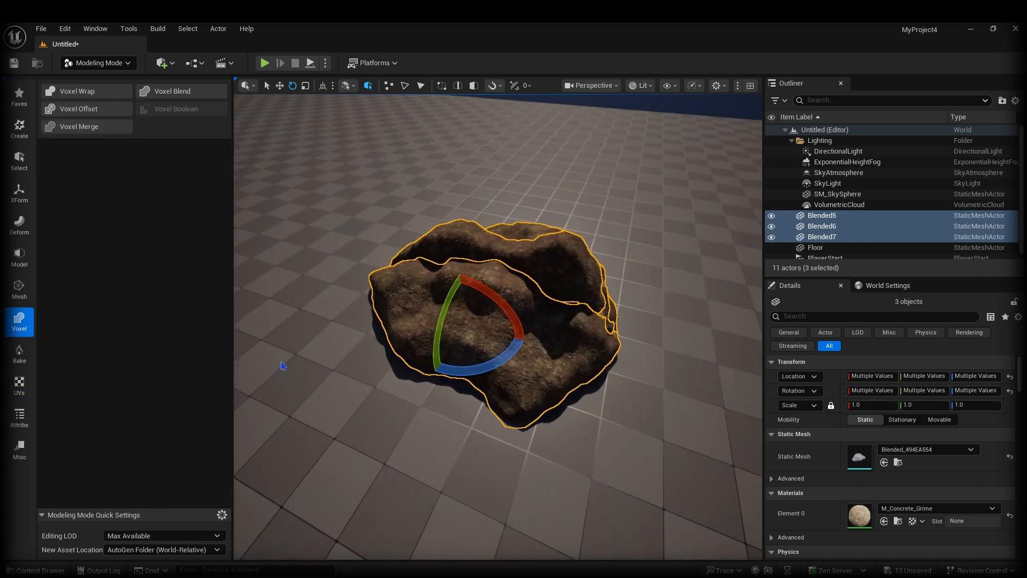
pyautogui.moveTo(282, 366); pyautogui.dragTo(299, 357, button='right')
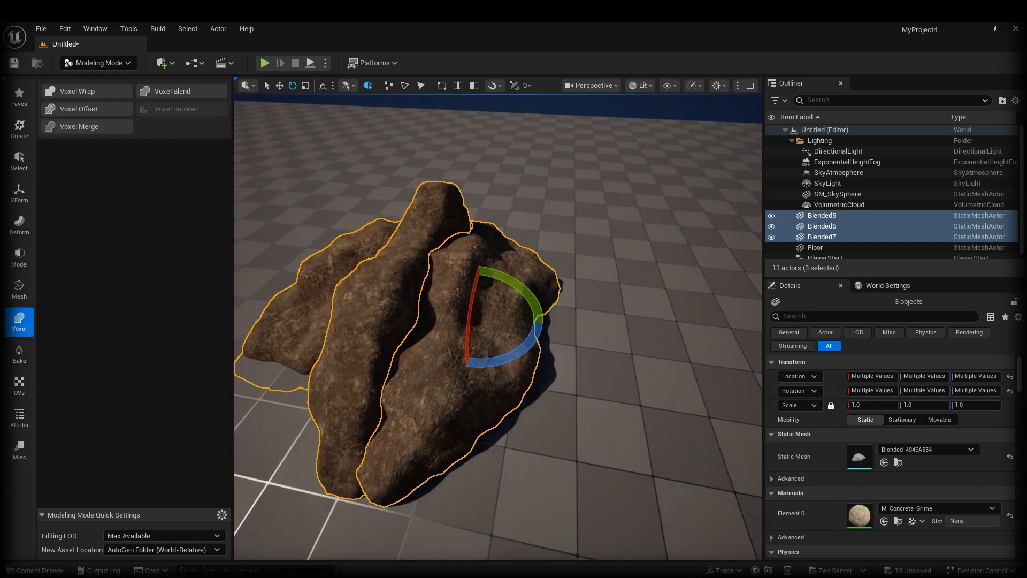
pyautogui.moveTo(464, 362); pyautogui.dragTo(463, 362, button='right')
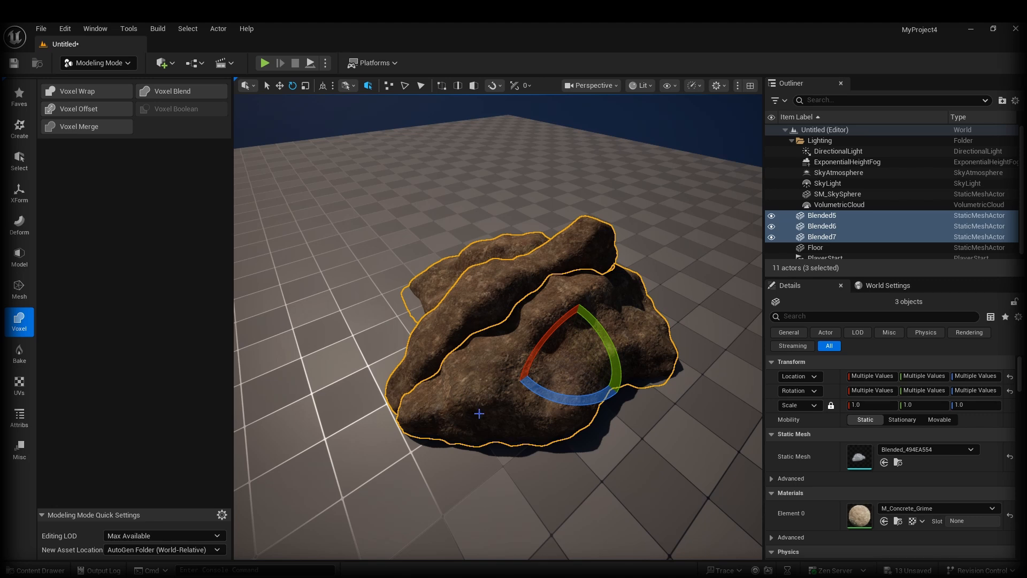
pyautogui.moveTo(479, 414); pyautogui.dragTo(503, 392, button='right')
pyautogui.press('g')
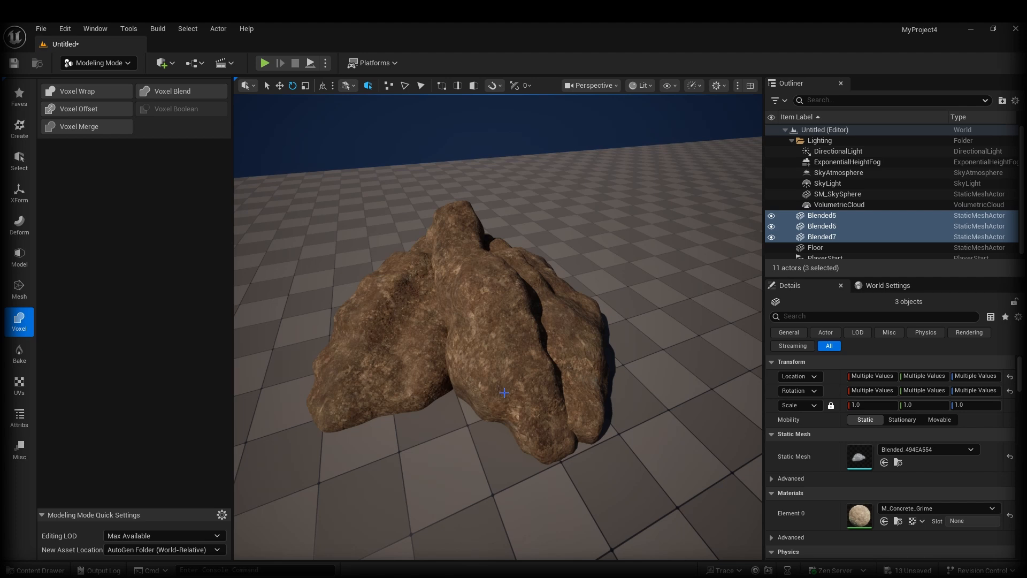